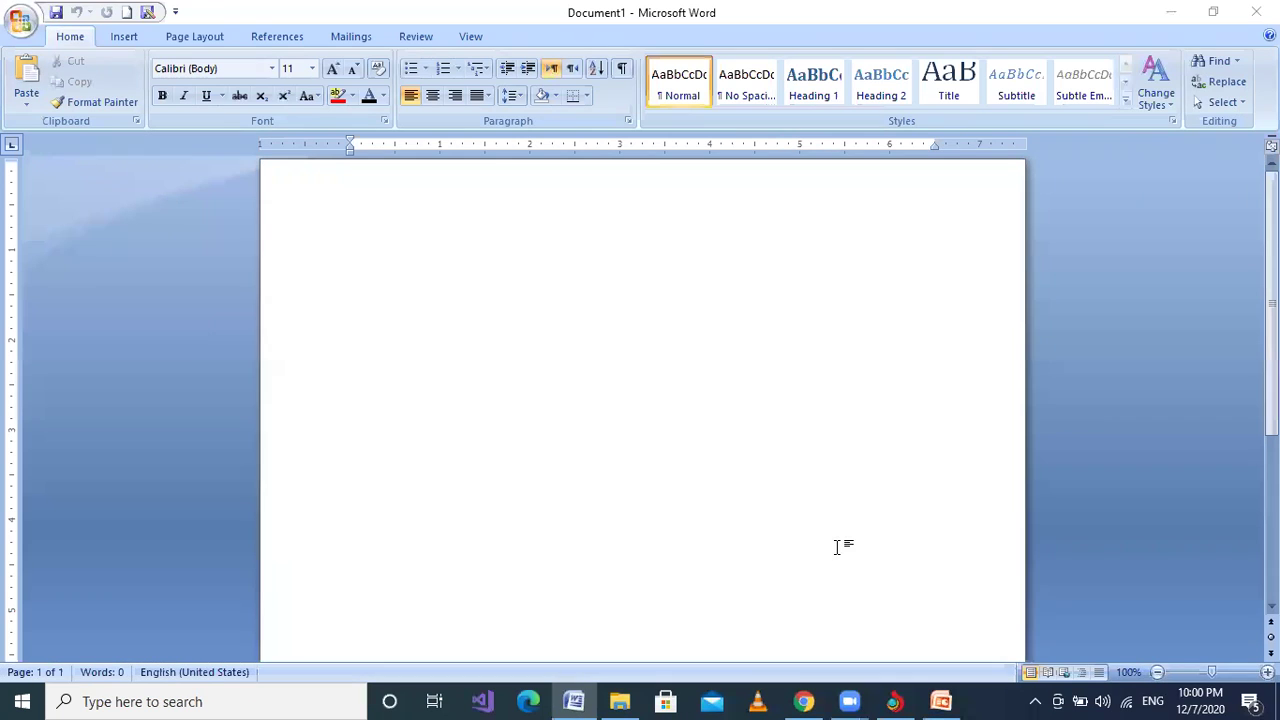
# - Switch to Chrome and search Google in a new tab for "iqbal history"
pyautogui.click(804, 701)
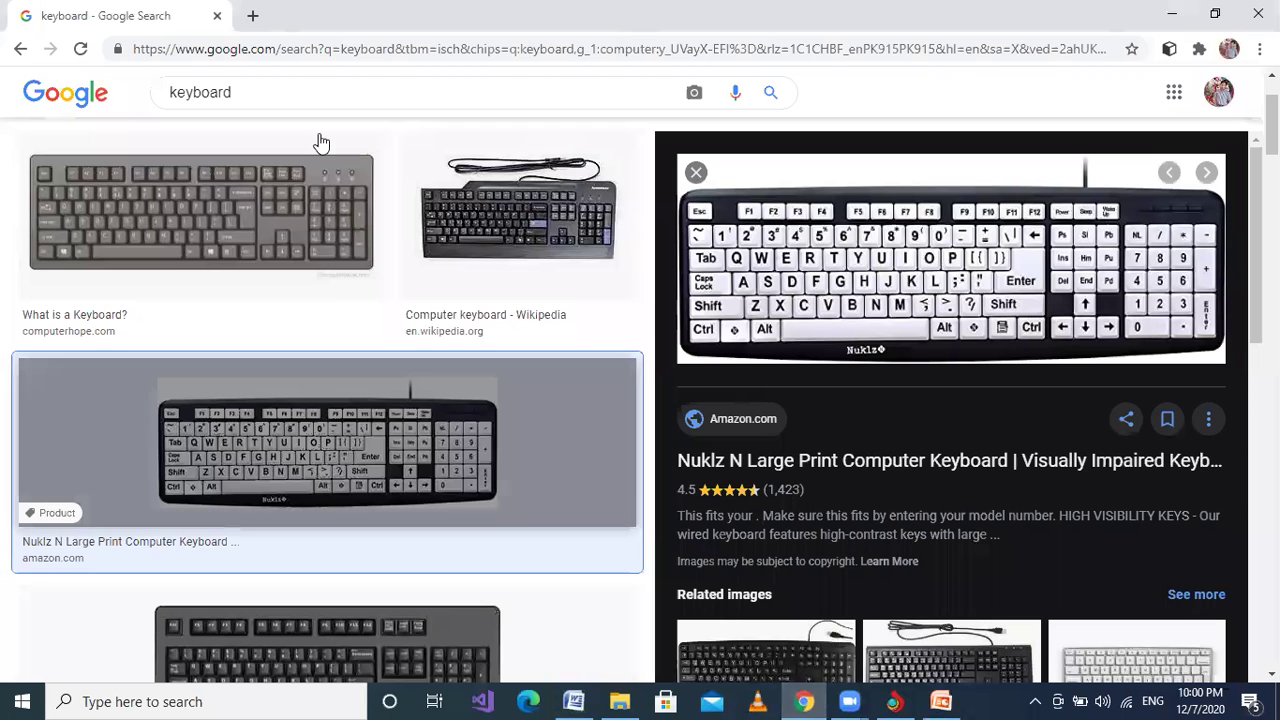
pyautogui.click(252, 15)
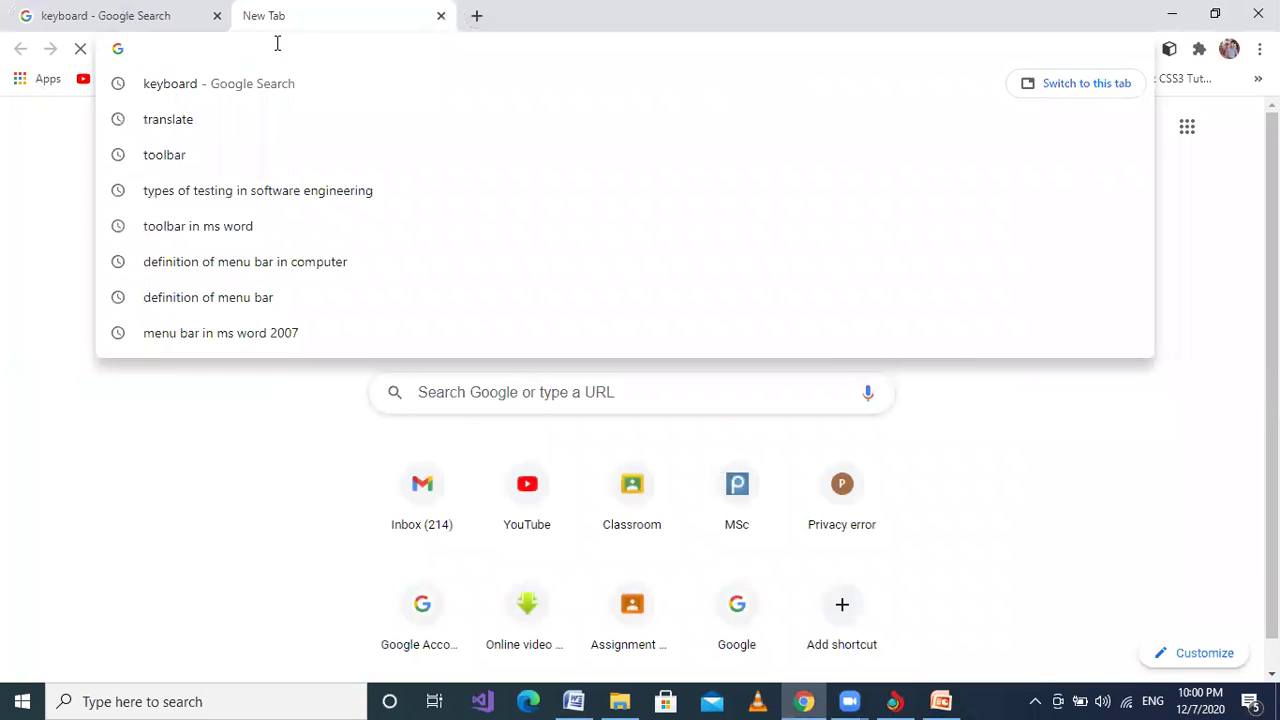
pyautogui.write('iqbal')
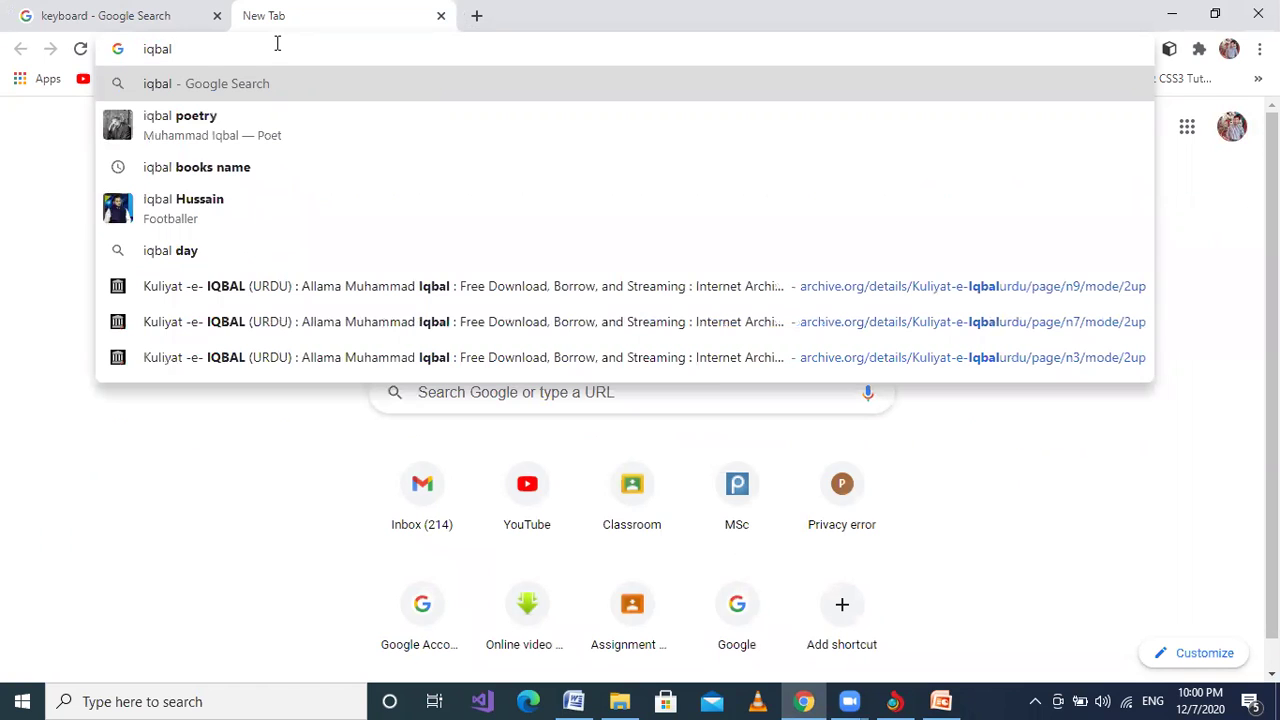
pyautogui.write(' hust')
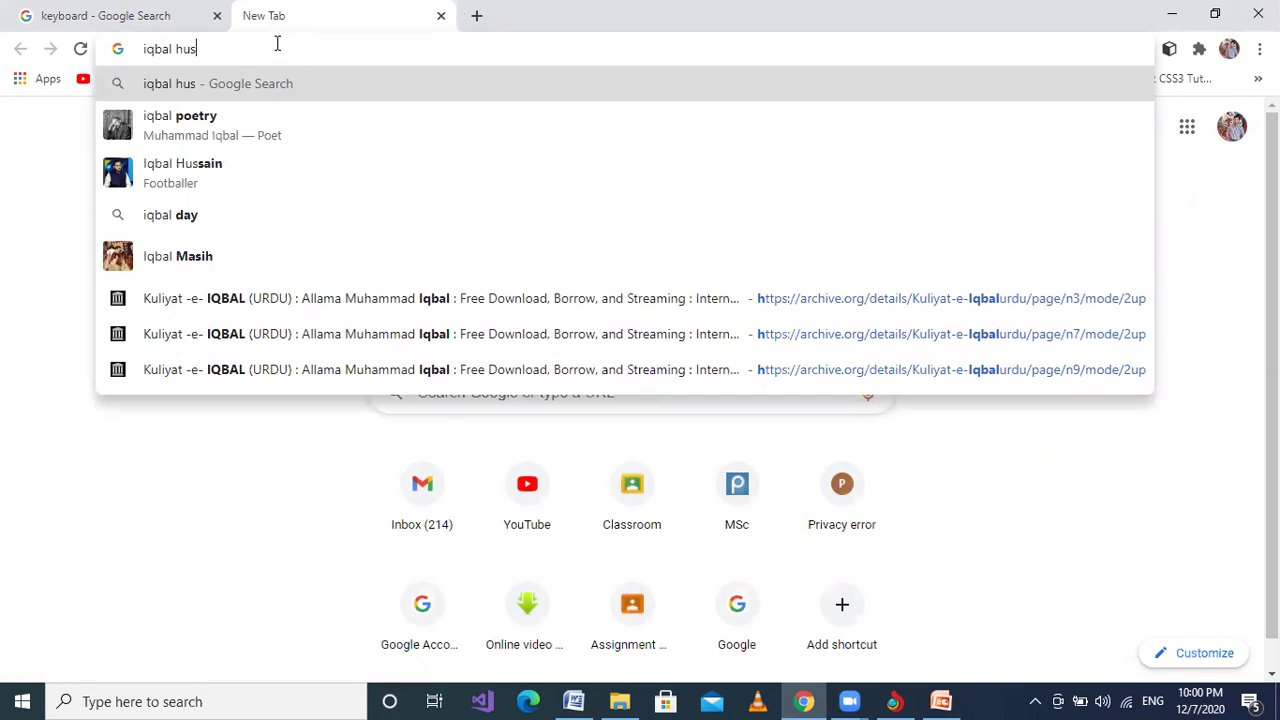
pyautogui.press('BackSpace')
pyautogui.press('BackSpace')
pyautogui.press('BackSpace')
pyautogui.write('istor')
pyautogui.press('Return')
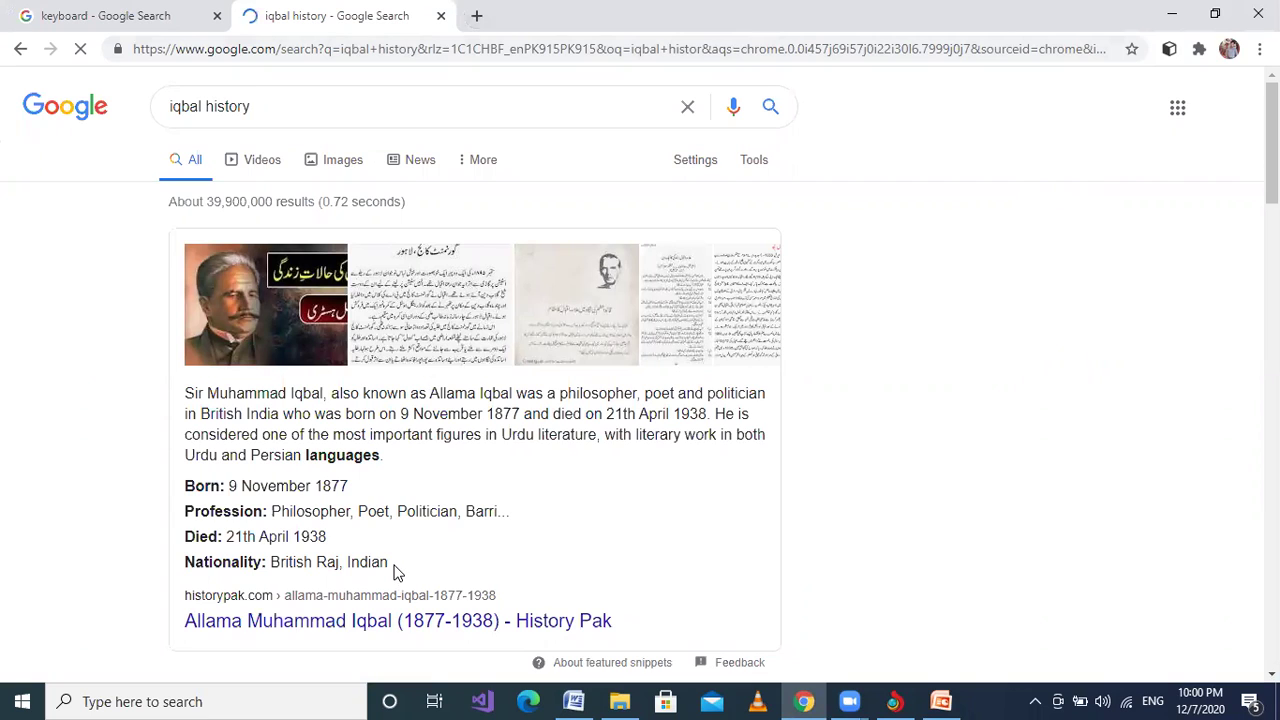
# - Copy the featured biography from its opening sentence through the Nationality line and paste it into the blank Word document
pyautogui.moveTo(391, 570); pyautogui.dragTo(182, 392)
pyautogui.hotkey('ctrl', 'c')
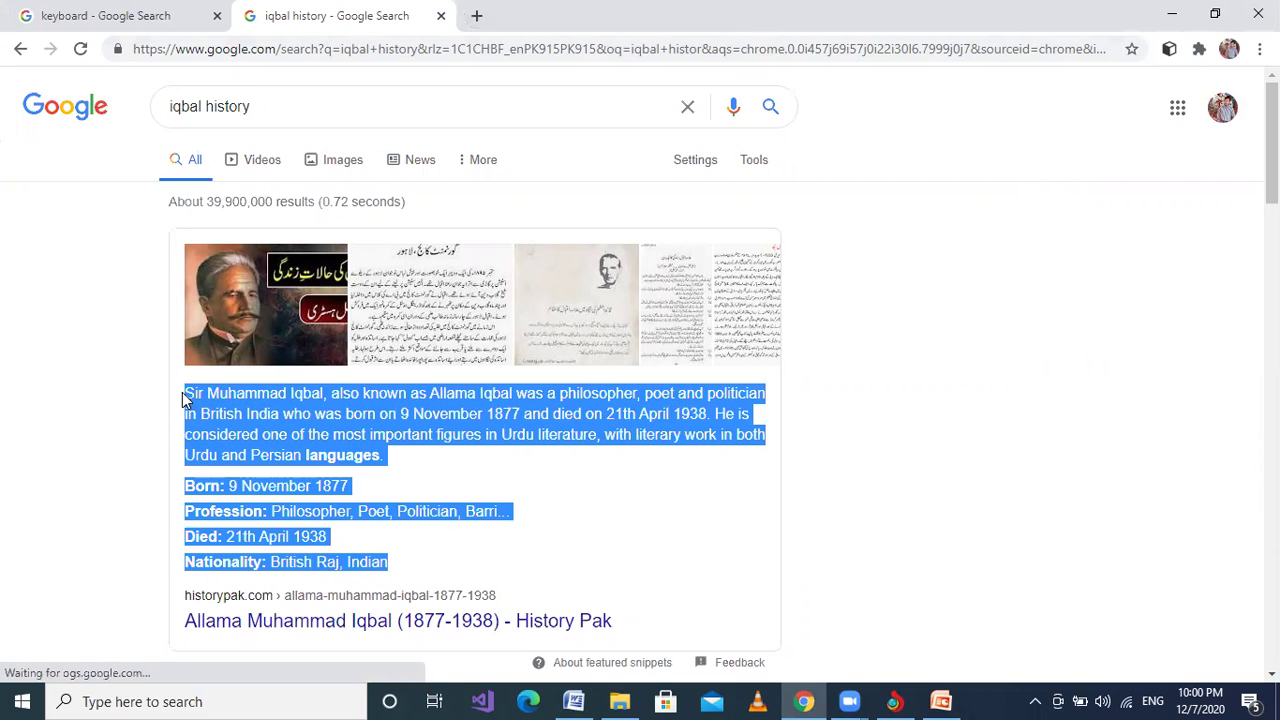
pyautogui.hotkey('alt', 'Tab')
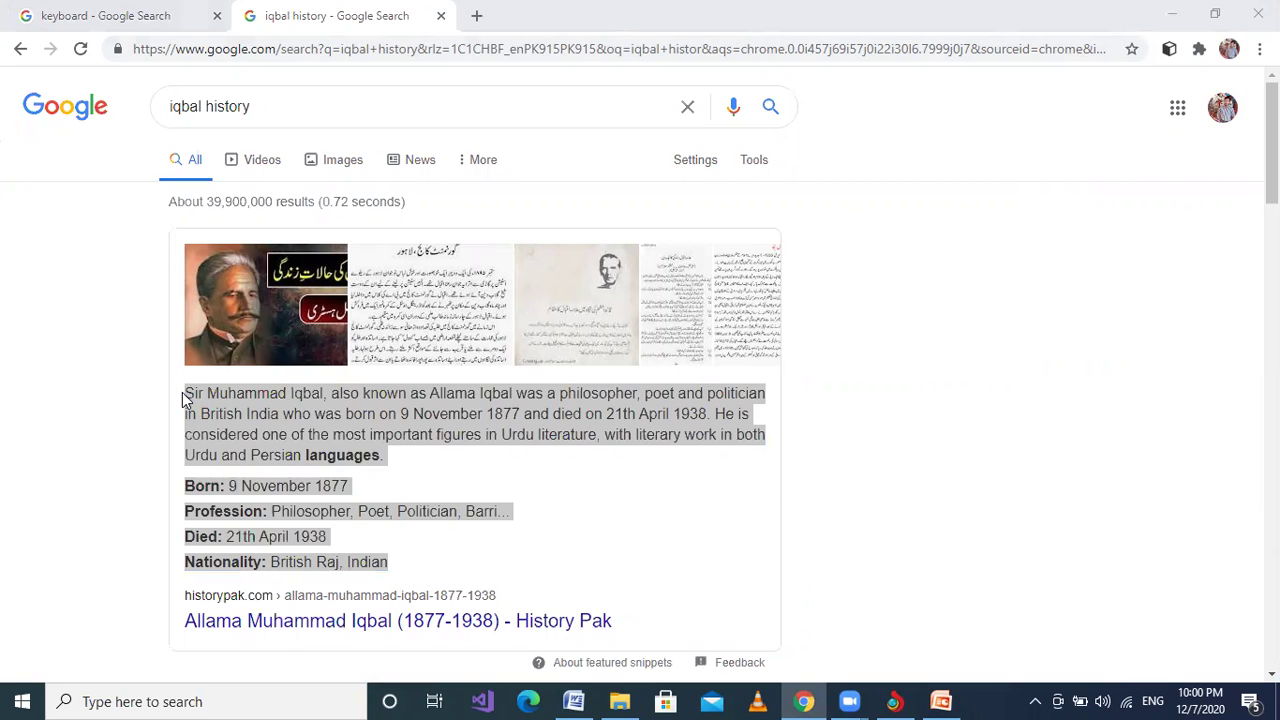
pyautogui.hotkey('alt', 'Tab')
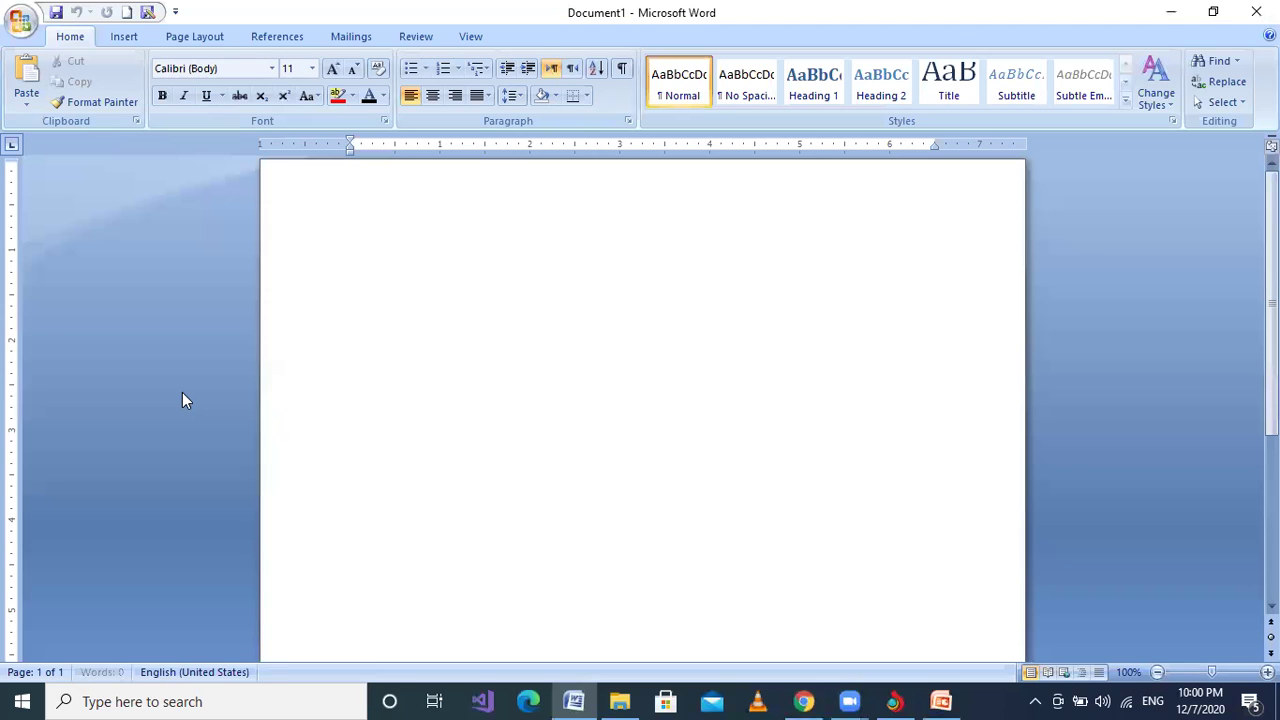
pyautogui.hotkey('ctrl', 'v')
# - Enlarge all of the pasted biography text to 19 pt
pyautogui.hotkey('ctrl', 'a')
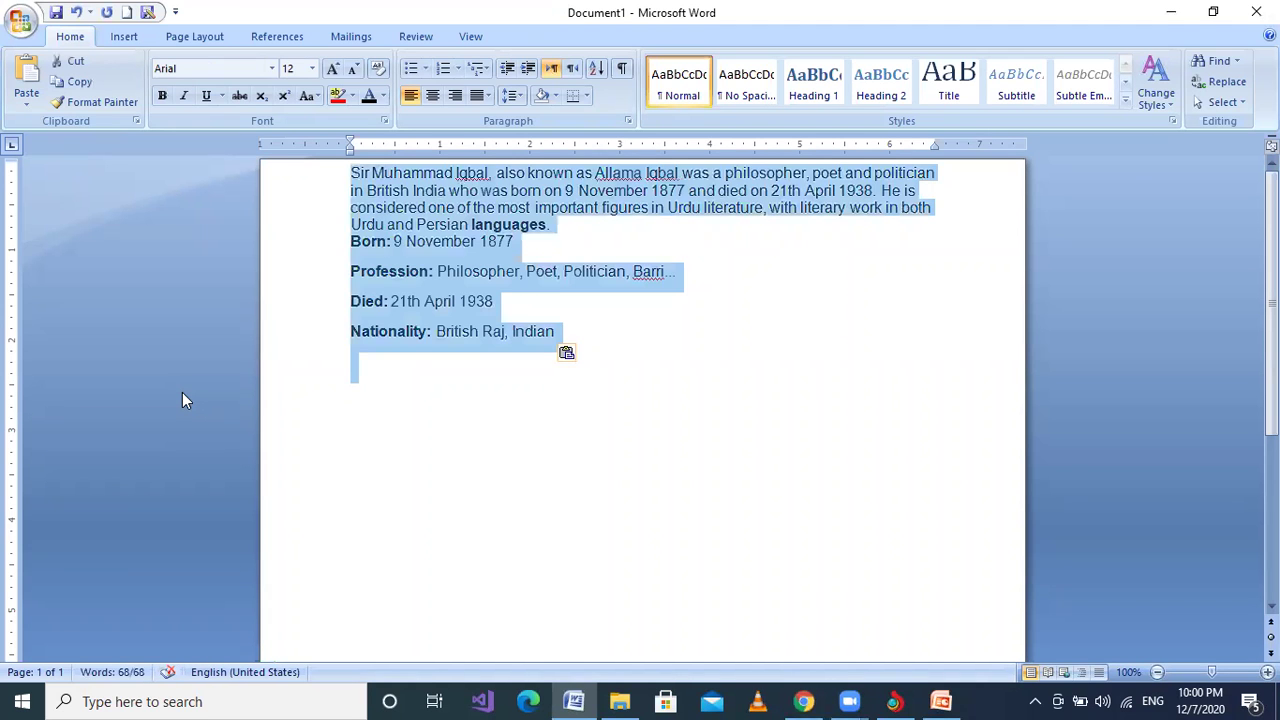
pyautogui.hotkey('ctrl', ']')
pyautogui.hotkey('ctrl', ']')
pyautogui.hotkey('ctrl', ']')
pyautogui.hotkey('ctrl', ']')
pyautogui.hotkey('ctrl', ']')
pyautogui.hotkey('ctrl', ']')
pyautogui.hotkey('ctrl', ']')
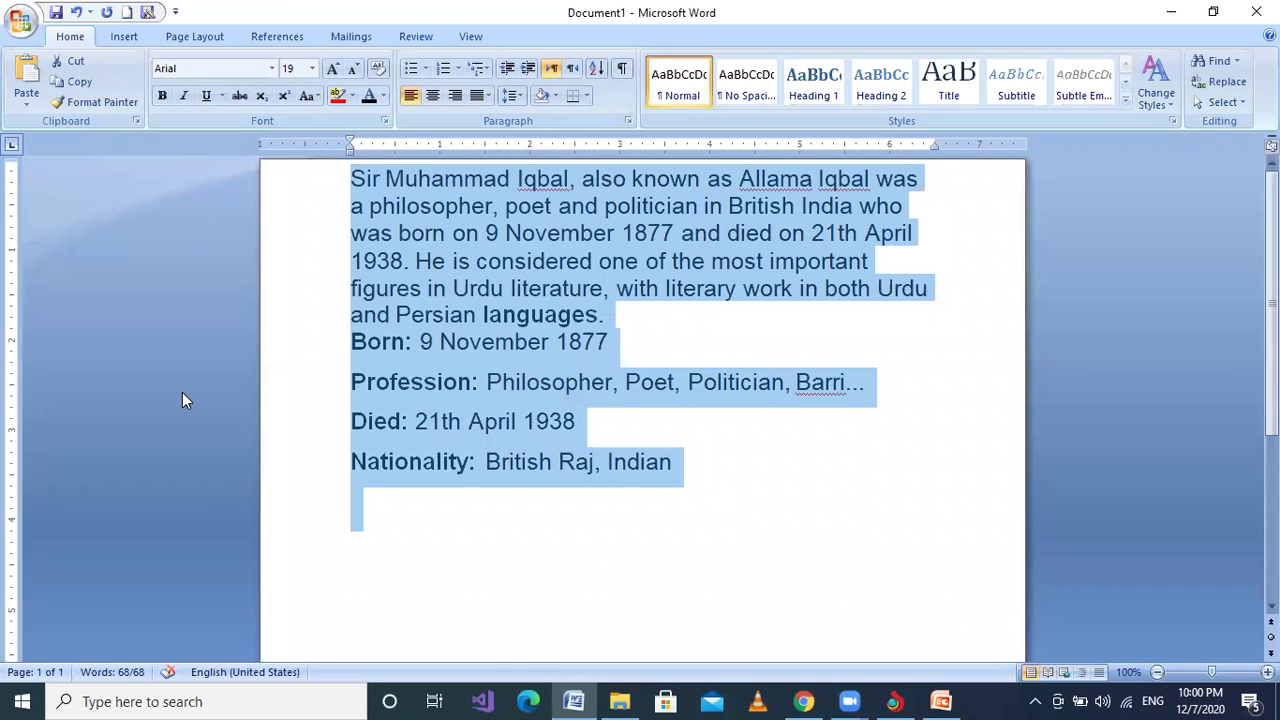
pyautogui.press('Right')
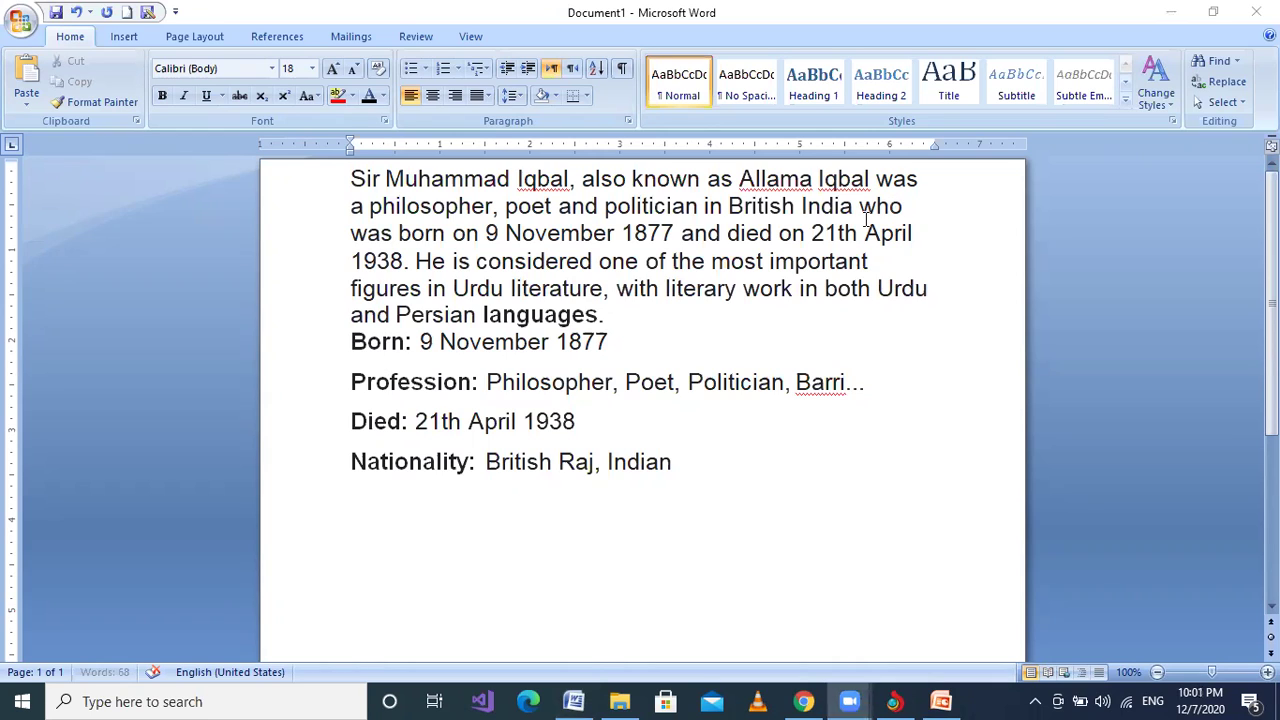
# - Add a long run of blank lines below the Nationality line, extending the document onto a second page
pyautogui.click(531, 462)
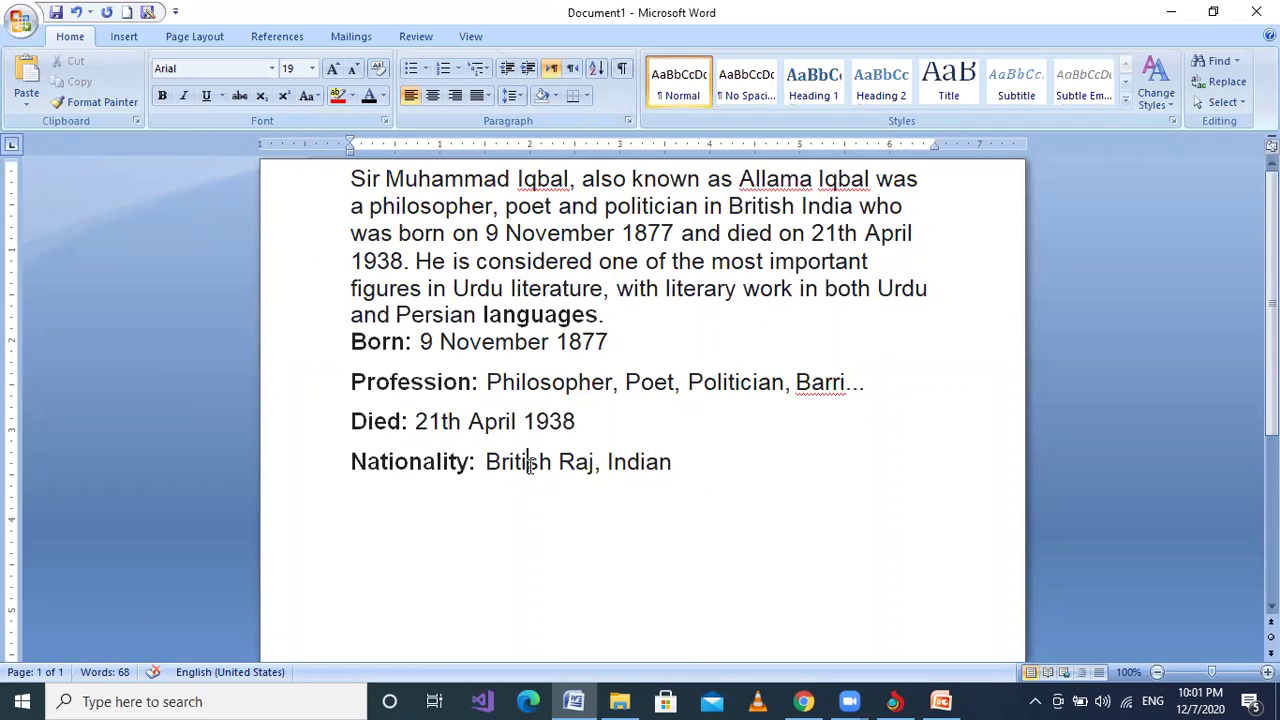
pyautogui.press('Up')
pyautogui.press('Up')
pyautogui.press('Up')
pyautogui.press('Up')
pyautogui.press('Up')
pyautogui.press('Down')
pyautogui.press('Down')
pyautogui.press('Down')
pyautogui.press('Down')
pyautogui.press('Down')
pyautogui.press('Down')
pyautogui.press('Down')
pyautogui.press('Return')
pyautogui.press('Return')
pyautogui.press('Return')
pyautogui.press('Return')
pyautogui.press('Return')
pyautogui.press('Return')
pyautogui.press('Return')
pyautogui.press('Return')
pyautogui.press('Return')
pyautogui.press('Return')
pyautogui.press('Return')
pyautogui.press('Return')
pyautogui.press('Return')
pyautogui.press('Return')
pyautogui.press('Return')
pyautogui.press('Return')
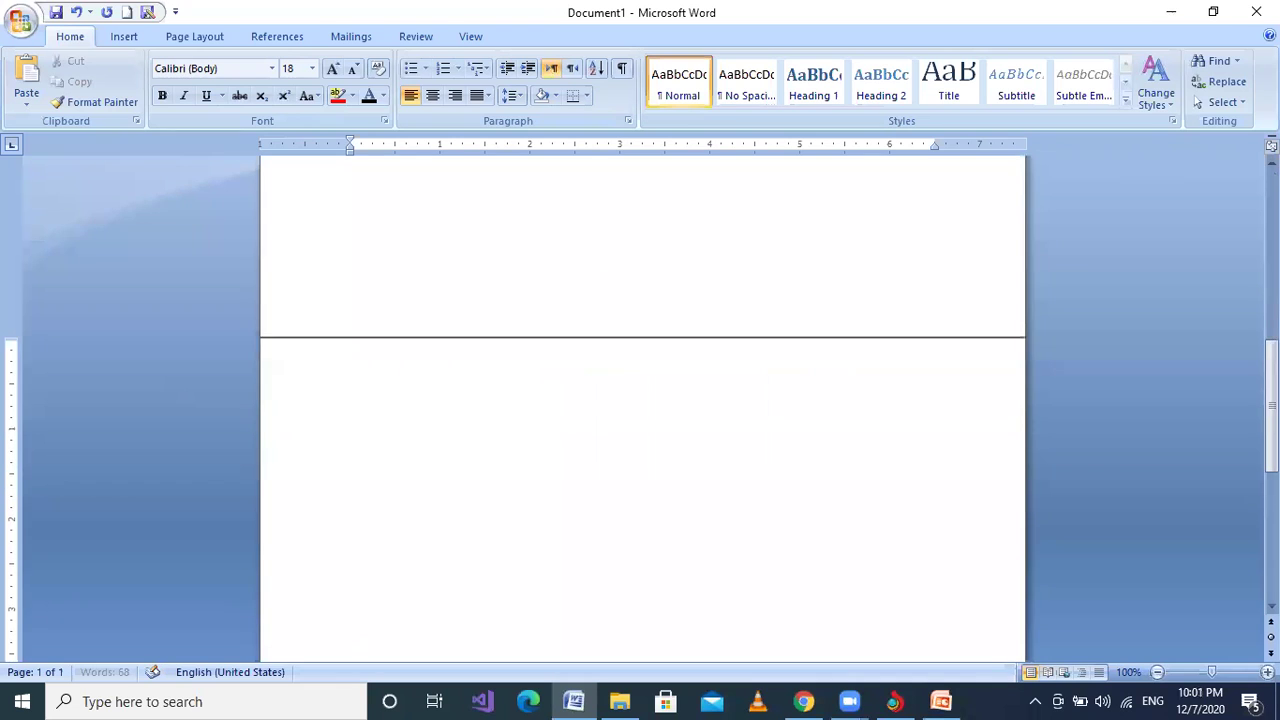
pyautogui.press('Return')
pyautogui.press('Return')
pyautogui.press('Return')
pyautogui.press('Return')
pyautogui.press('Return')
pyautogui.press('Return')
pyautogui.press('Return')
pyautogui.press('Return')
pyautogui.press('Return')
pyautogui.press('Return')
# - Select the biography from the Nationality line back to its first word, and clear the selection
pyautogui.click(560, 330)
pyautogui.press('Up')
pyautogui.press('Up')
pyautogui.press('Up')
pyautogui.press('Up')
pyautogui.press('Up')
pyautogui.press('Up')
pyautogui.press('Up')
pyautogui.press('Up')
pyautogui.press('Up')
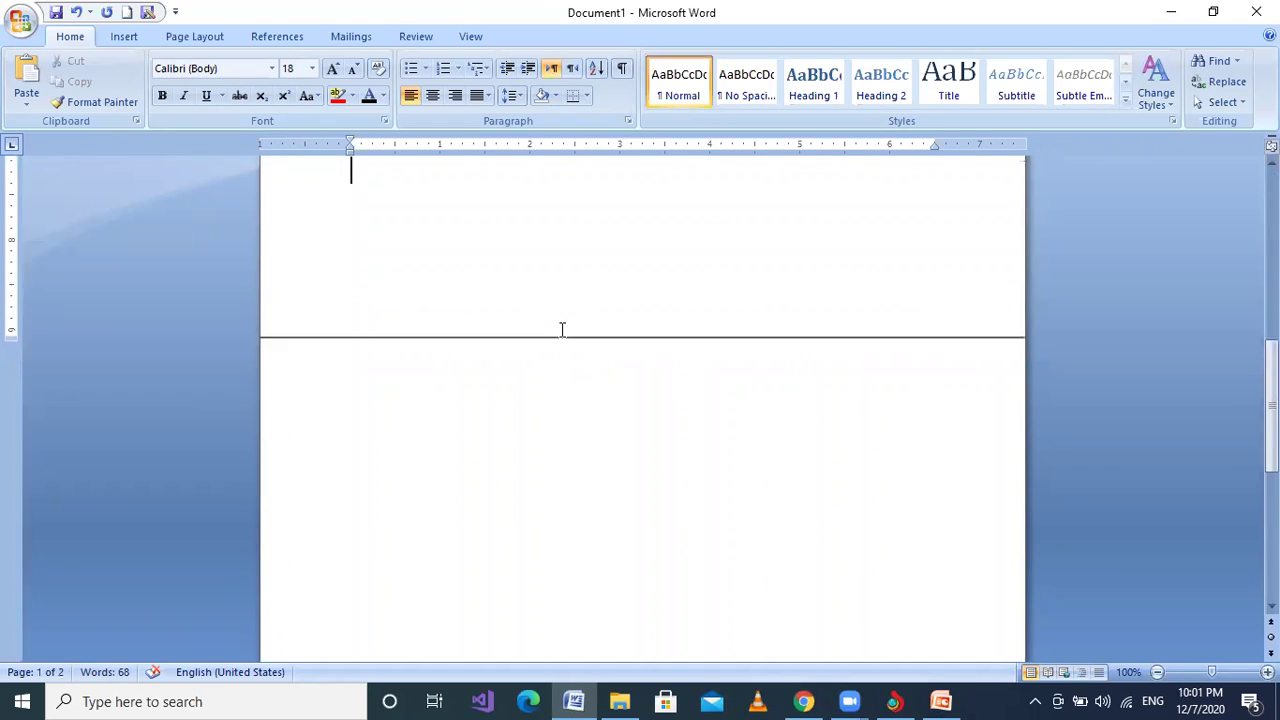
pyautogui.press('Up')
pyautogui.press('Up')
pyautogui.press('Up')
pyautogui.press('Up')
pyautogui.press('Up')
pyautogui.press('Up')
pyautogui.press('Up')
pyautogui.press('Up')
pyautogui.press('Up')
pyautogui.press('Up')
pyautogui.press('Up')
pyautogui.press('Up')
pyautogui.press('Up')
pyautogui.press('Up')
pyautogui.press('Up')
pyautogui.press('Up')
pyautogui.press('Up')
pyautogui.press('Up')
pyautogui.press('Up')
pyautogui.press('Up')
pyautogui.press('Up')
pyautogui.press('Up')
pyautogui.press('Up')
pyautogui.press('Up')
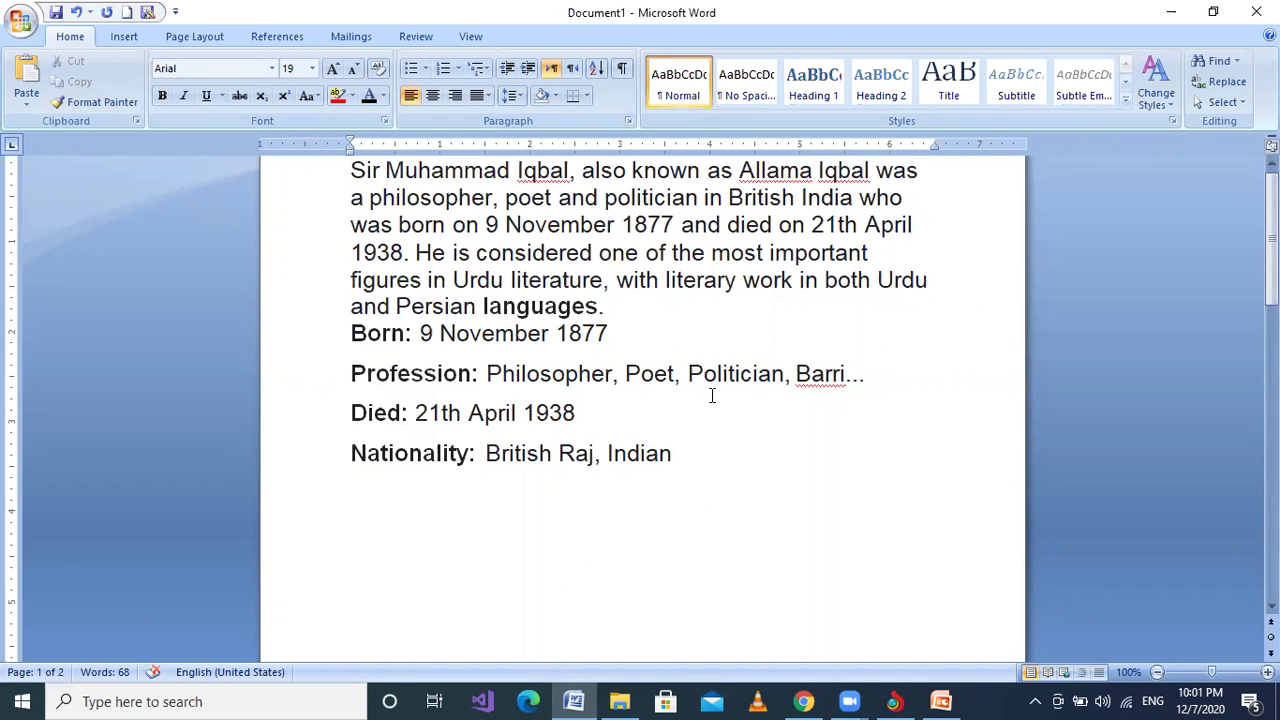
pyautogui.moveTo(677, 453); pyautogui.dragTo(334, 174)
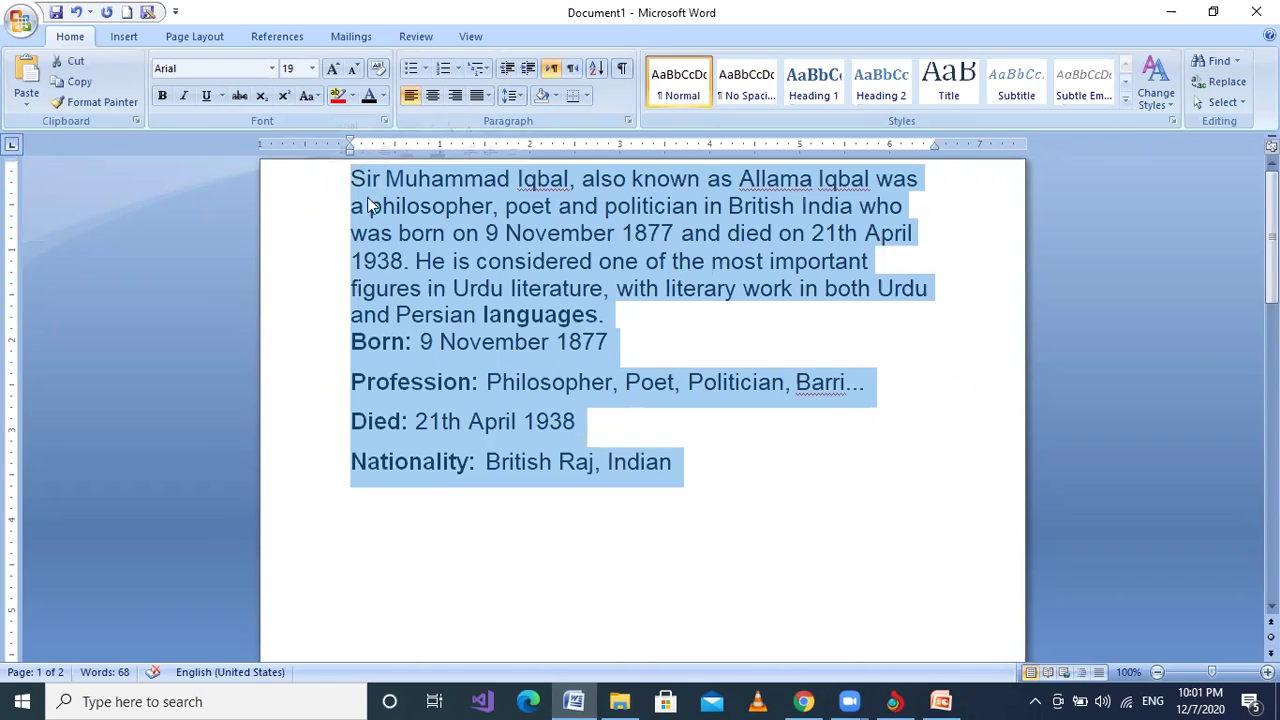
pyautogui.click(716, 477)
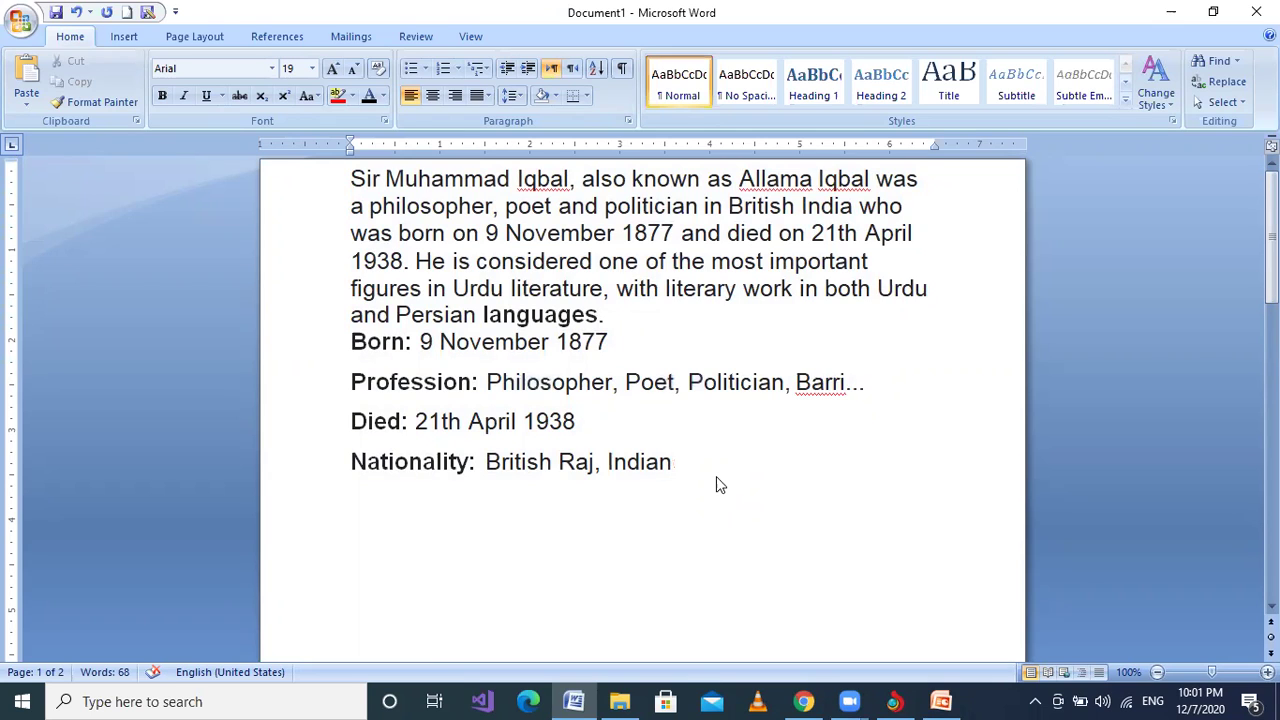
# - Undo the last batch of added blank lines to bring the document back to one page
pyautogui.hotkey('ctrl', 'a')
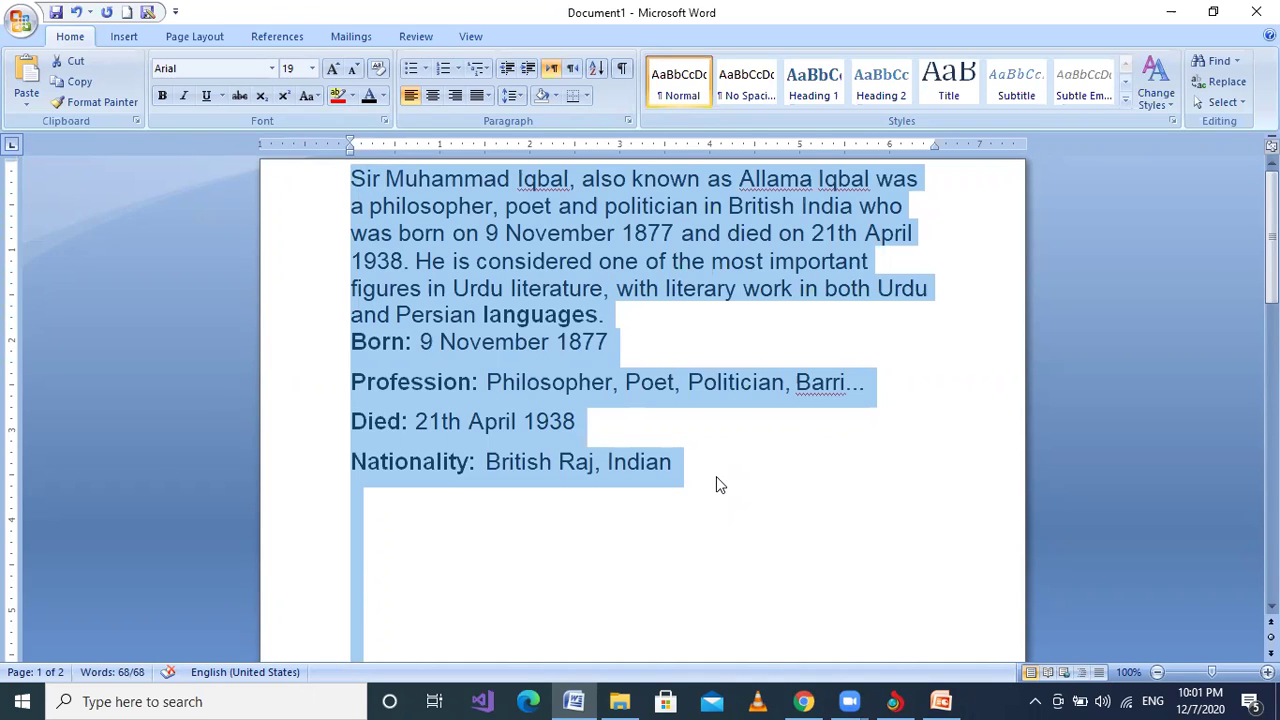
pyautogui.hotkey('ctrl', 'End')
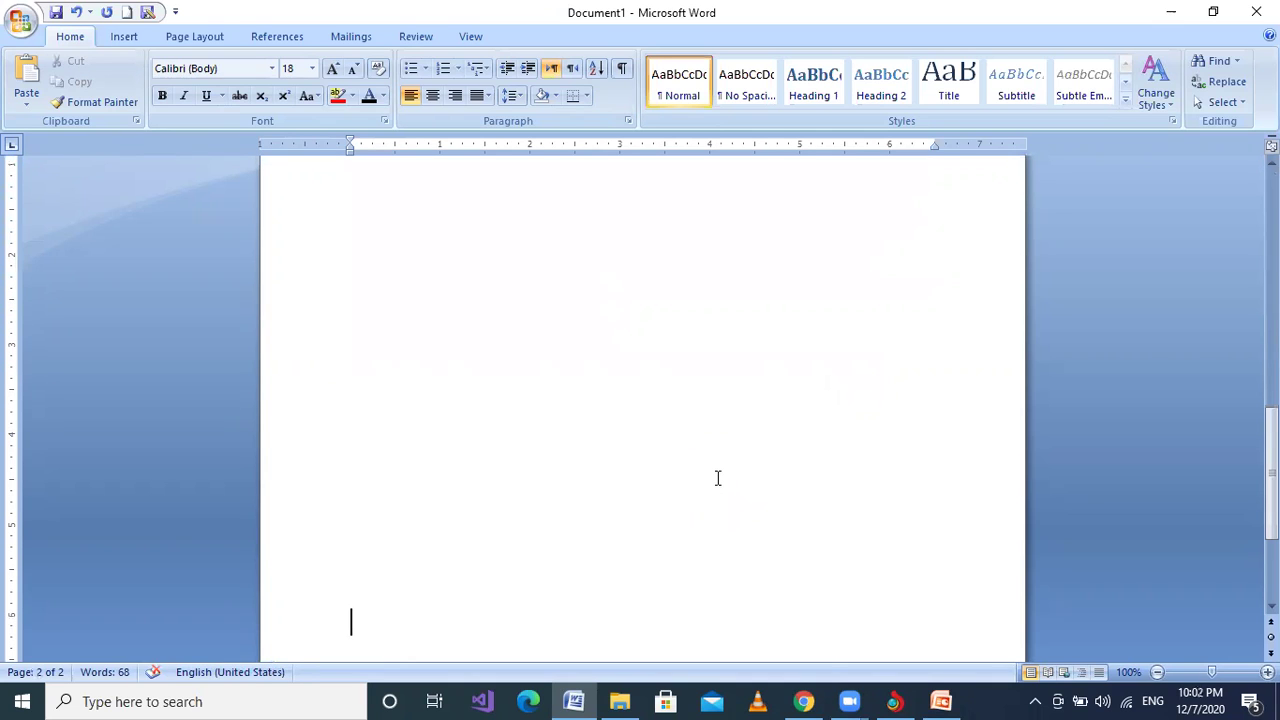
pyautogui.hotkey('ctrl', 'z')
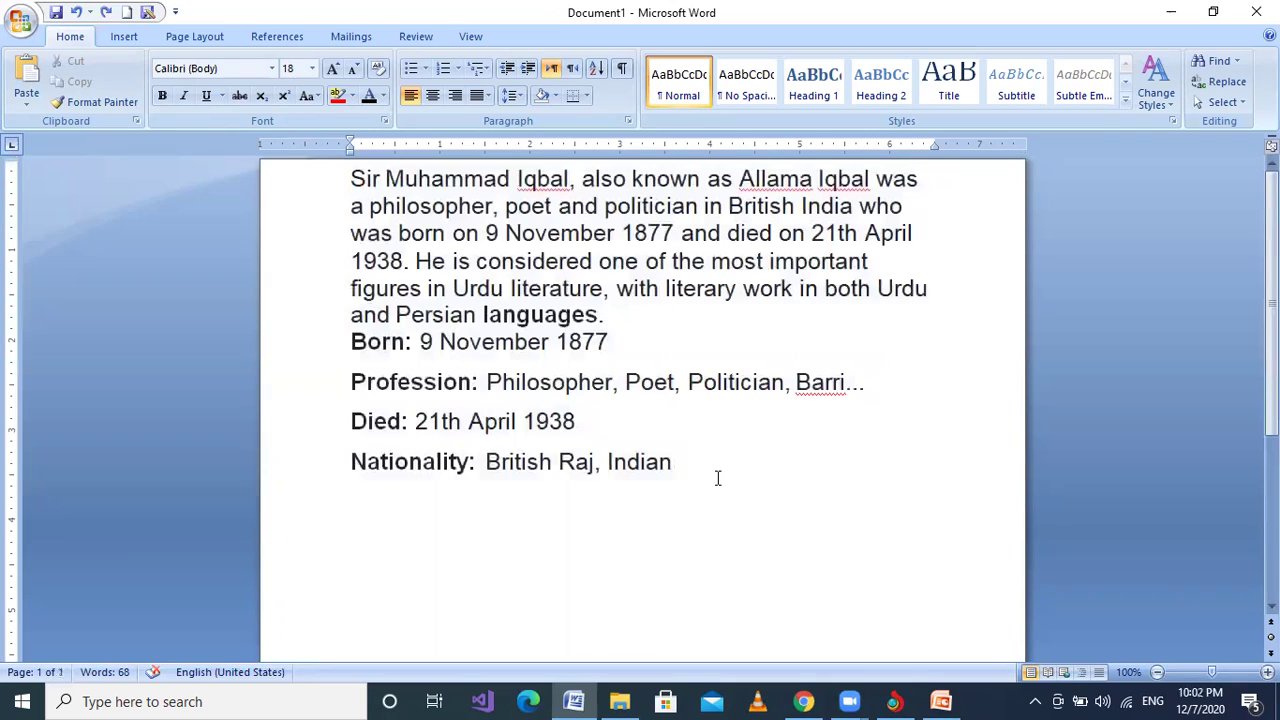
# - Copy the entire content of the document
pyautogui.hotkey('ctrl', 'a')
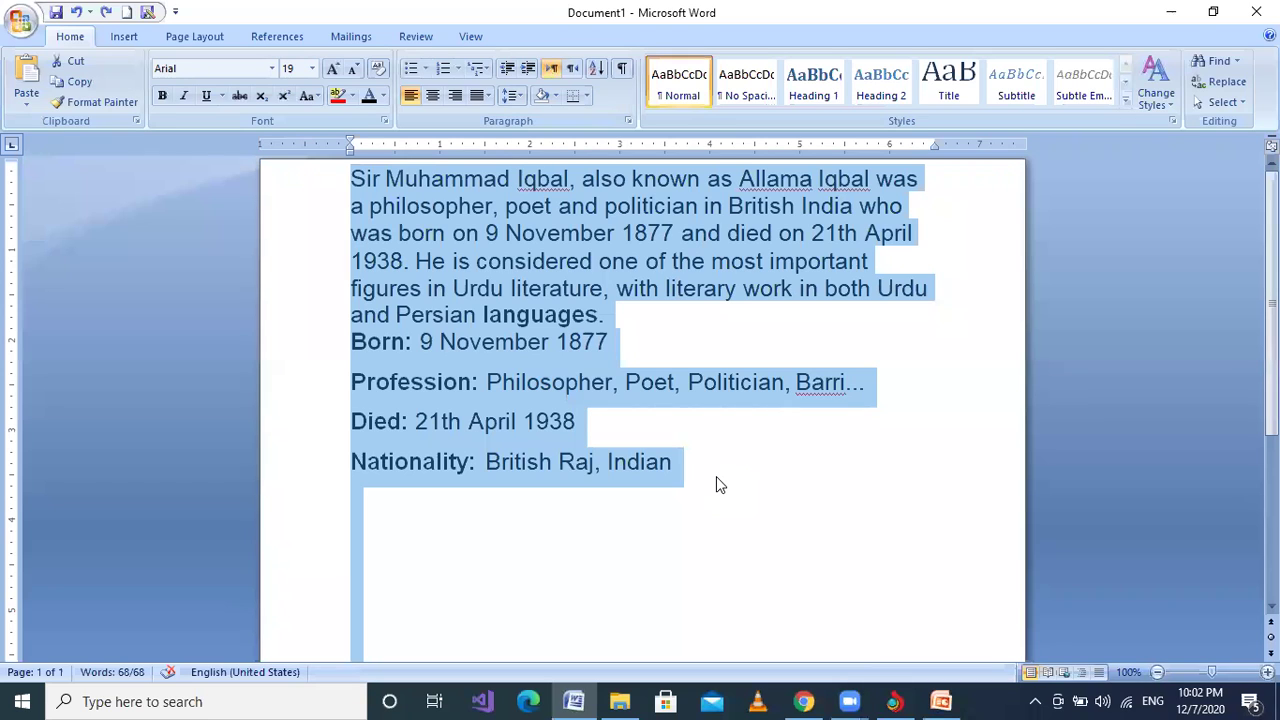
pyautogui.rightClick(545, 343)
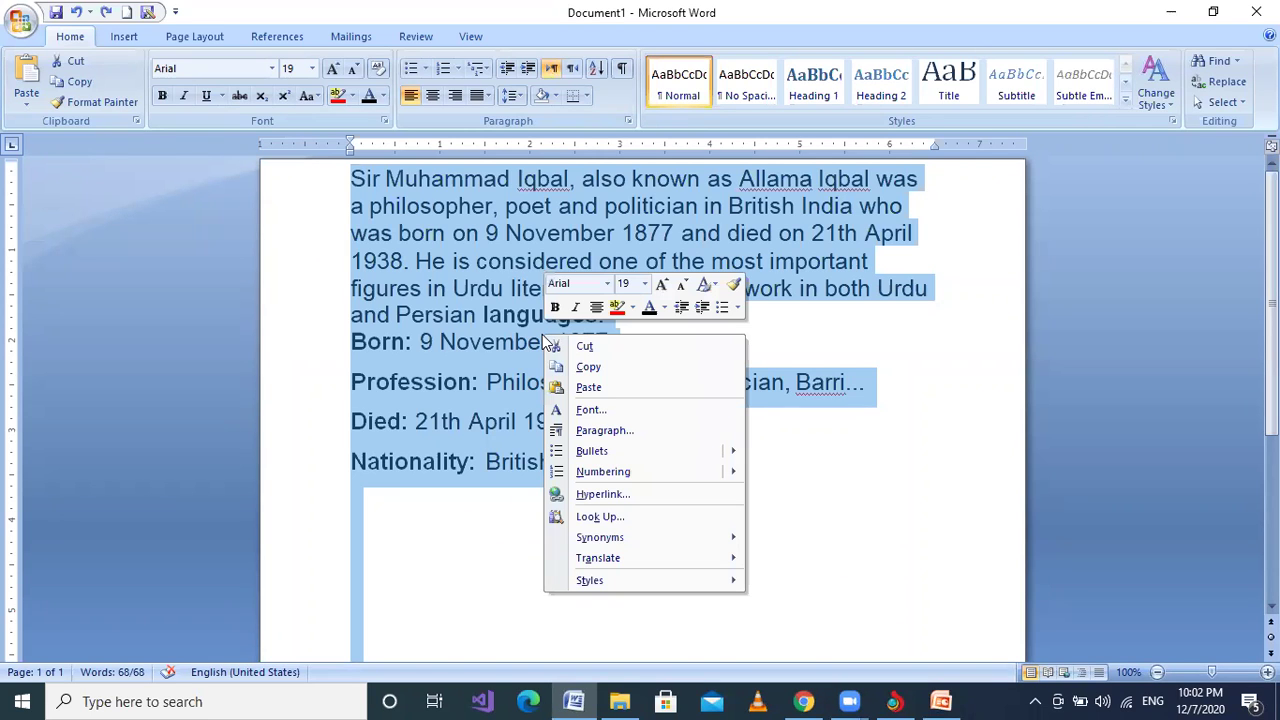
pyautogui.click(659, 374)
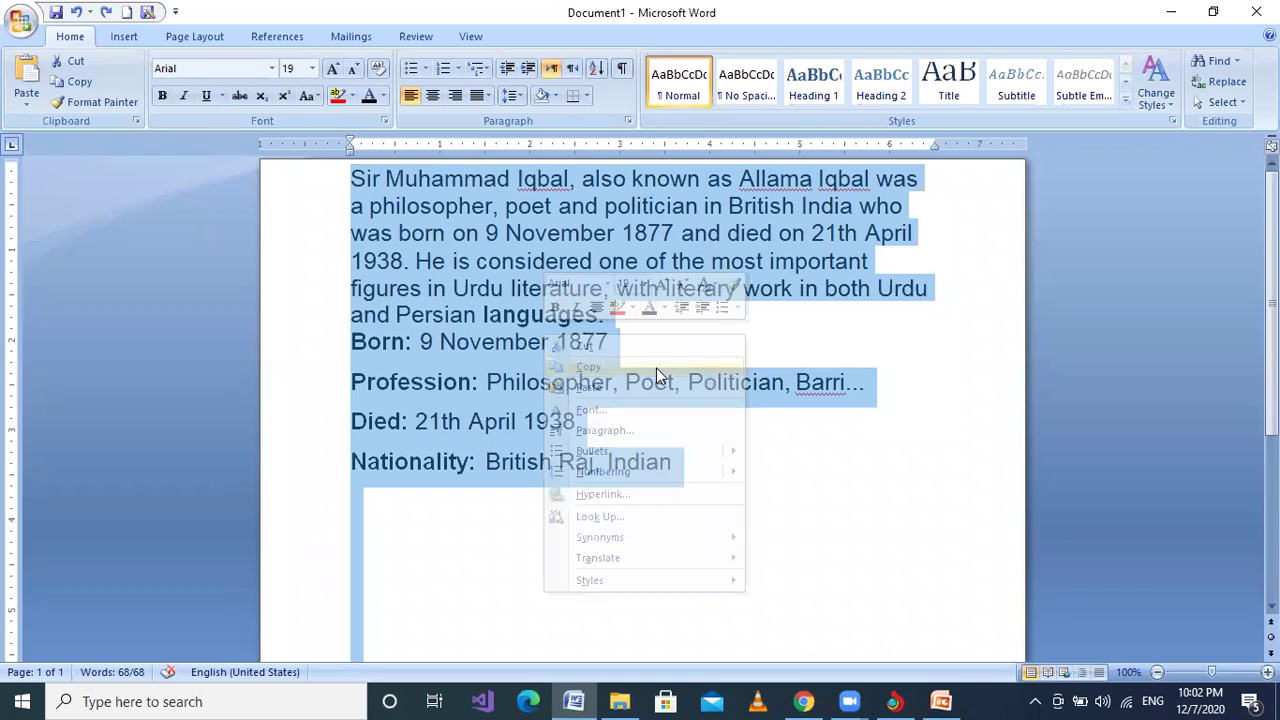
# - Start a second page after the Nationality line
pyautogui.click(731, 475)
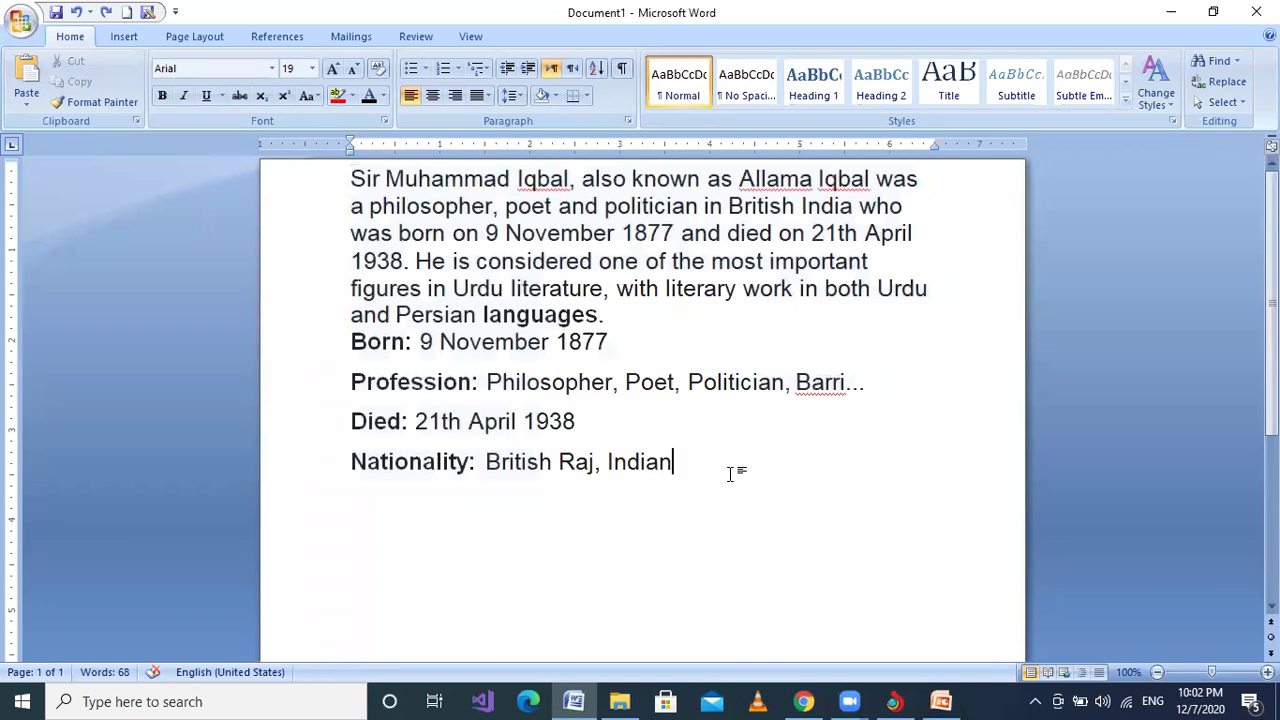
pyautogui.press('Return')
pyautogui.scroll(-3, 731, 475)
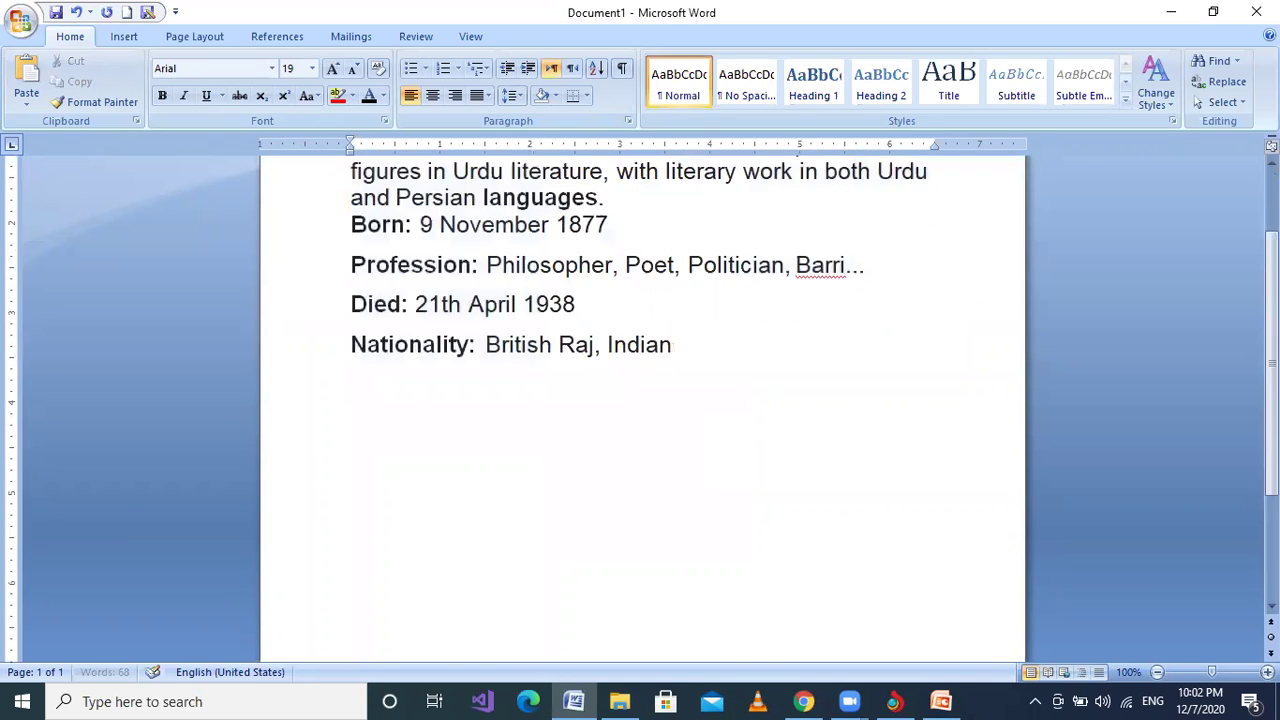
pyautogui.hotkey('ctrl', 'Return')
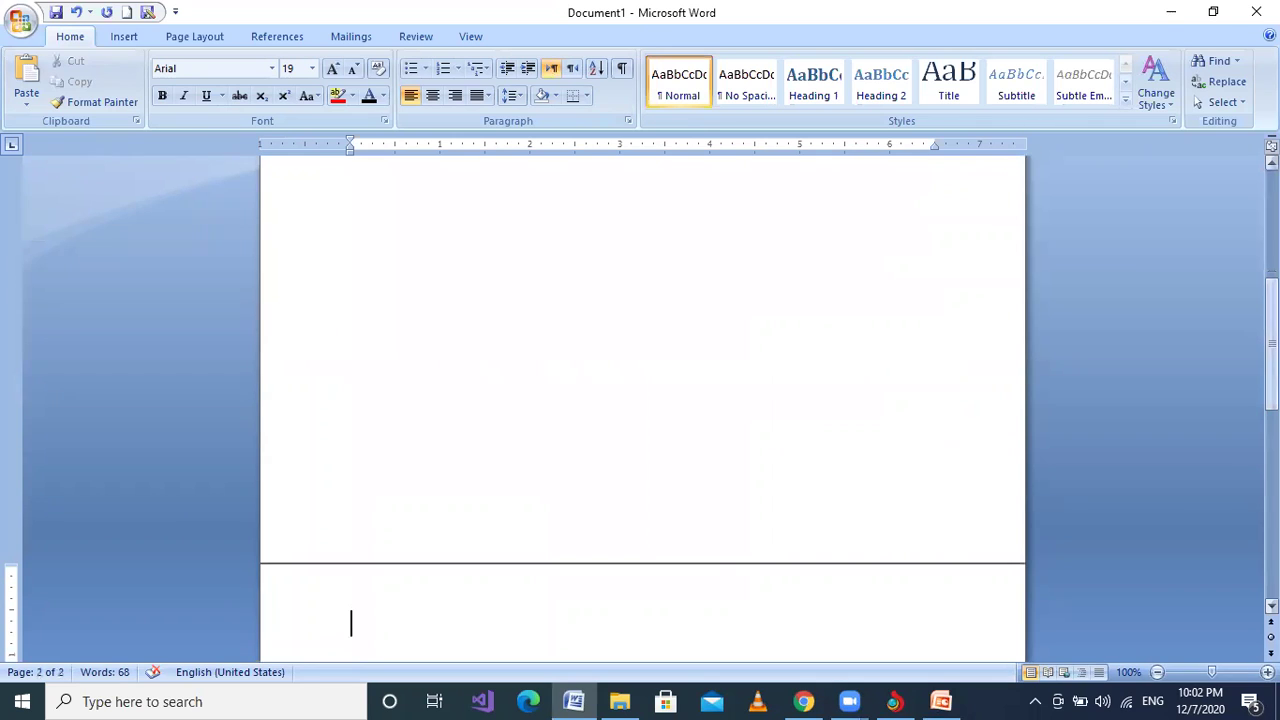
# - Paste the copied biography at the start of page 2
pyautogui.moveTo(1272, 340); pyautogui.dragTo(1272, 405)
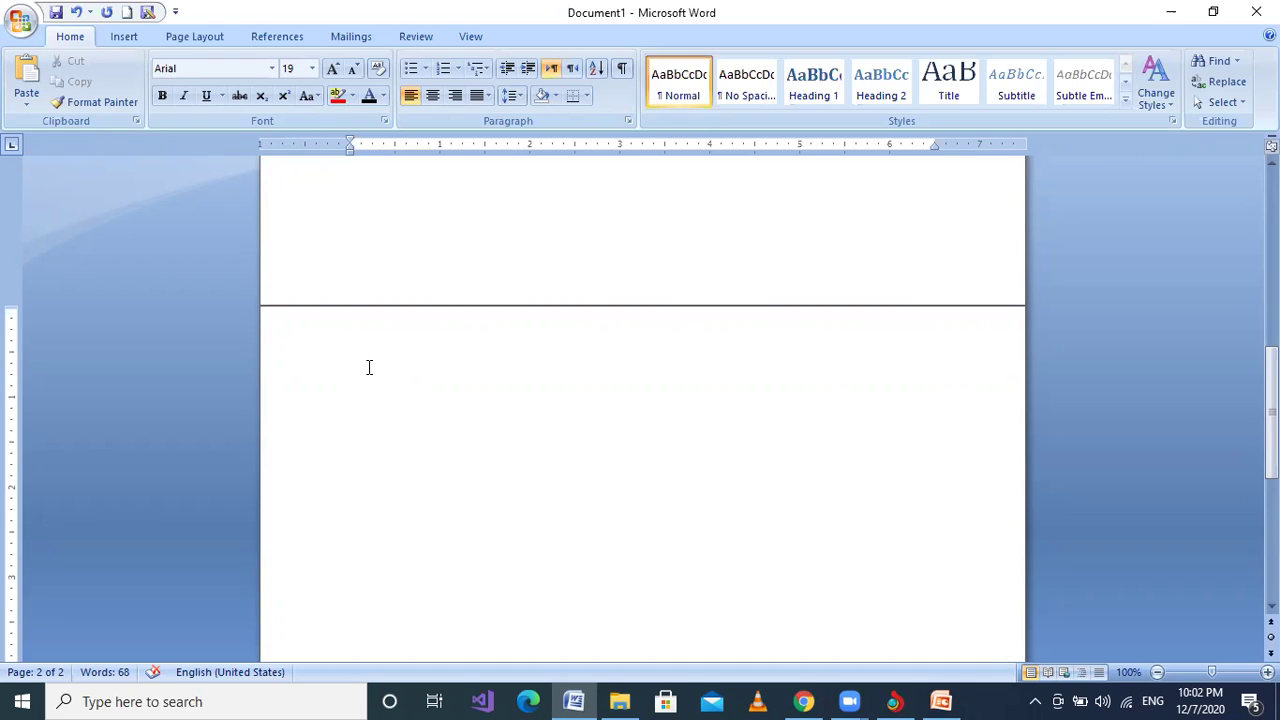
pyautogui.rightClick(369, 369)
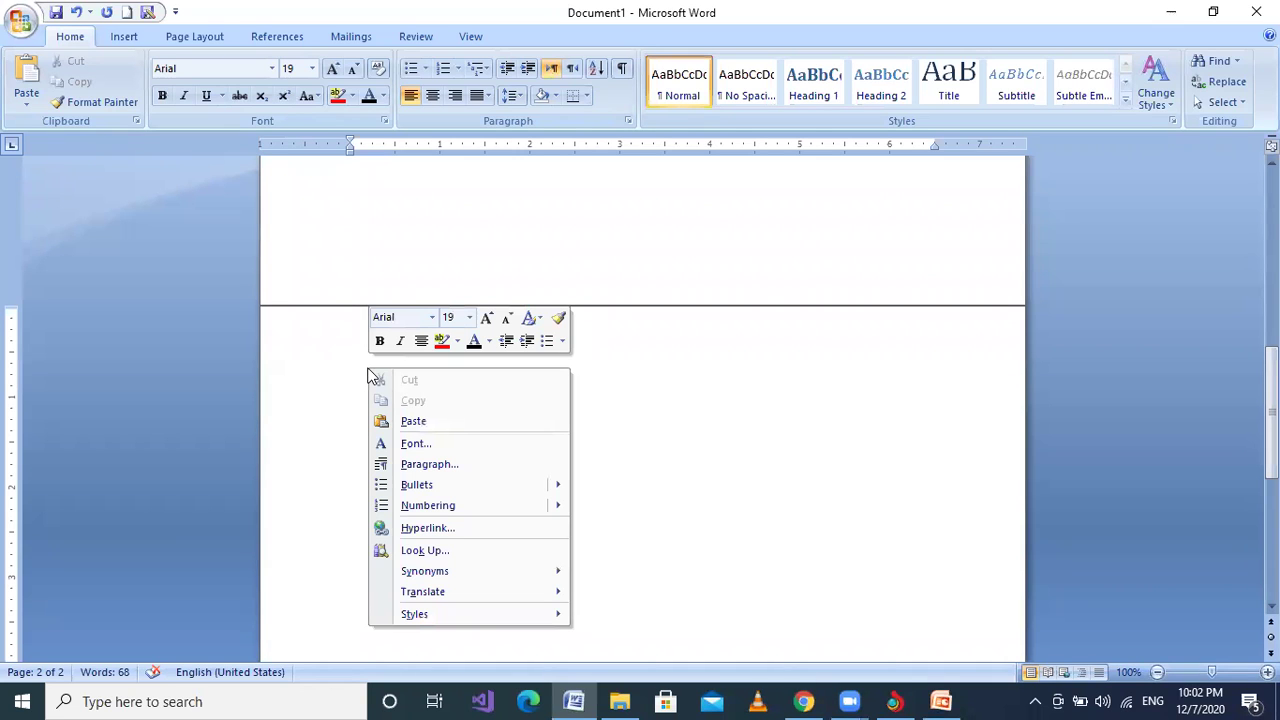
pyautogui.click(407, 428)
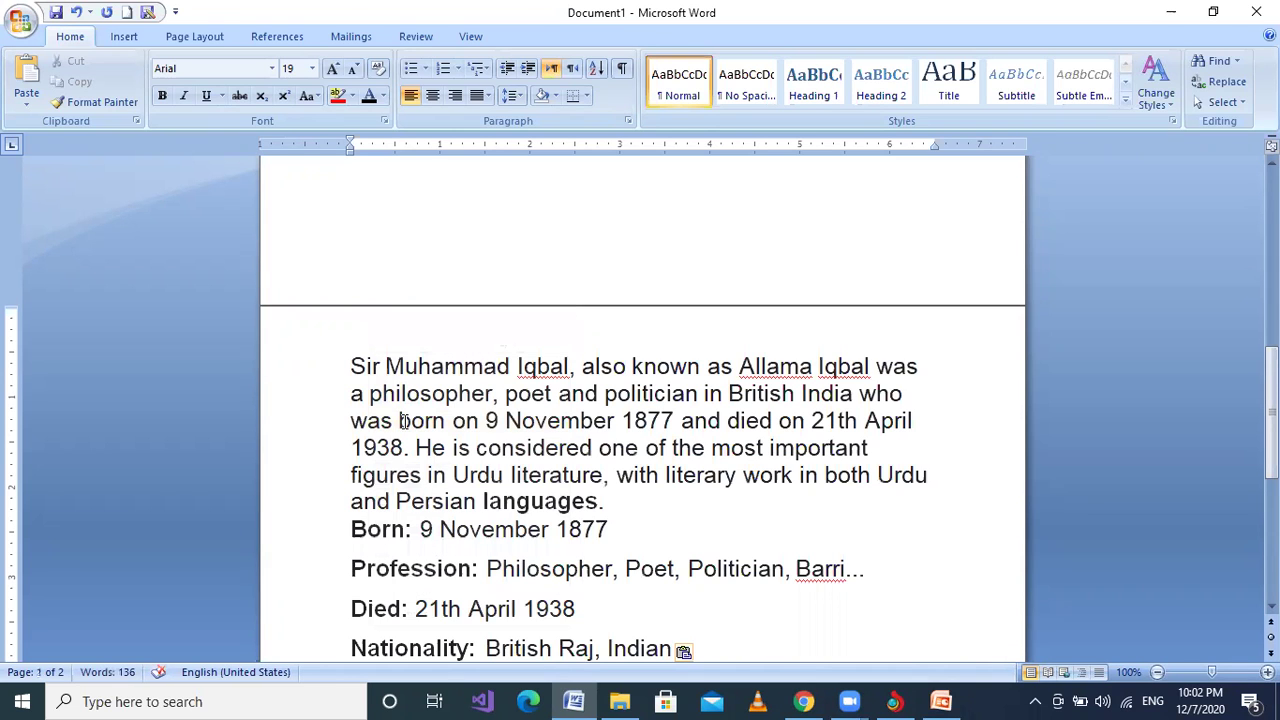
pyautogui.moveTo(1271, 400); pyautogui.dragTo(1271, 465)
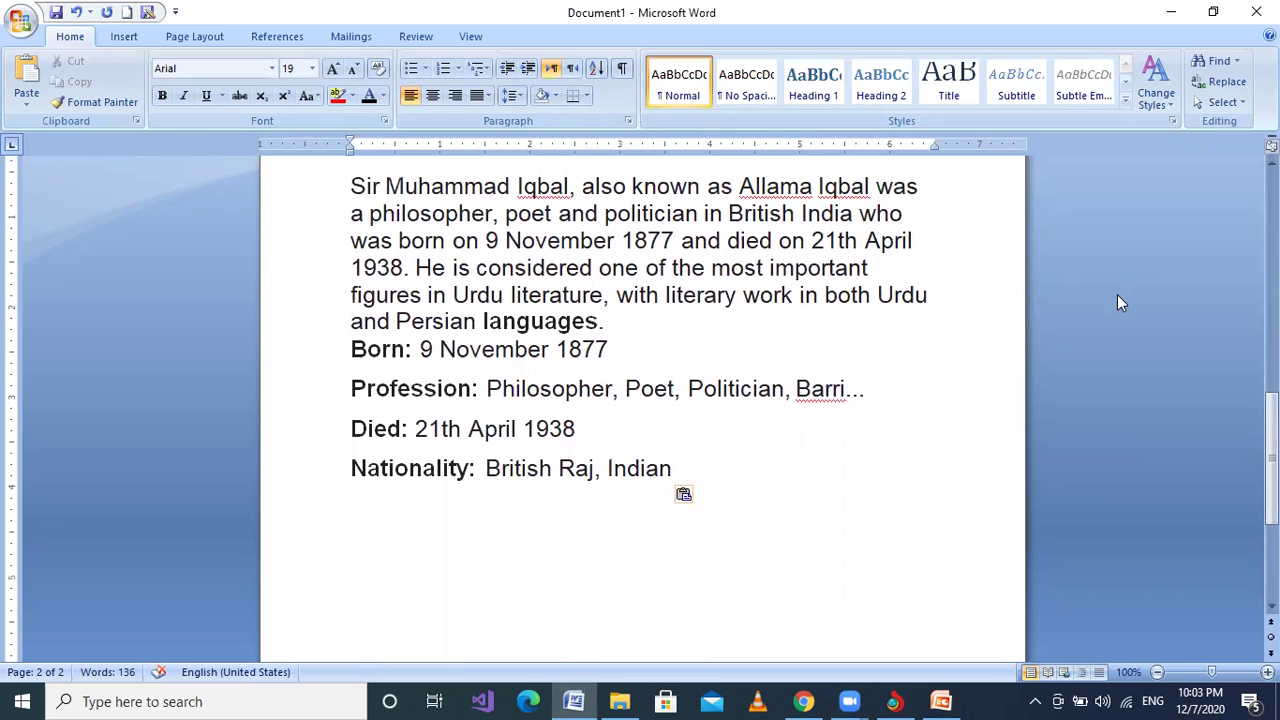
# - Copy the biography on page 1, from the opening sentence through the Nationality line
pyautogui.moveTo(1271, 460)
pyautogui.mouseDown()
pyautogui.moveTo(1271, 516)
pyautogui.moveTo(1271, 425)
pyautogui.moveTo(1271, 442)
pyautogui.mouseUp()
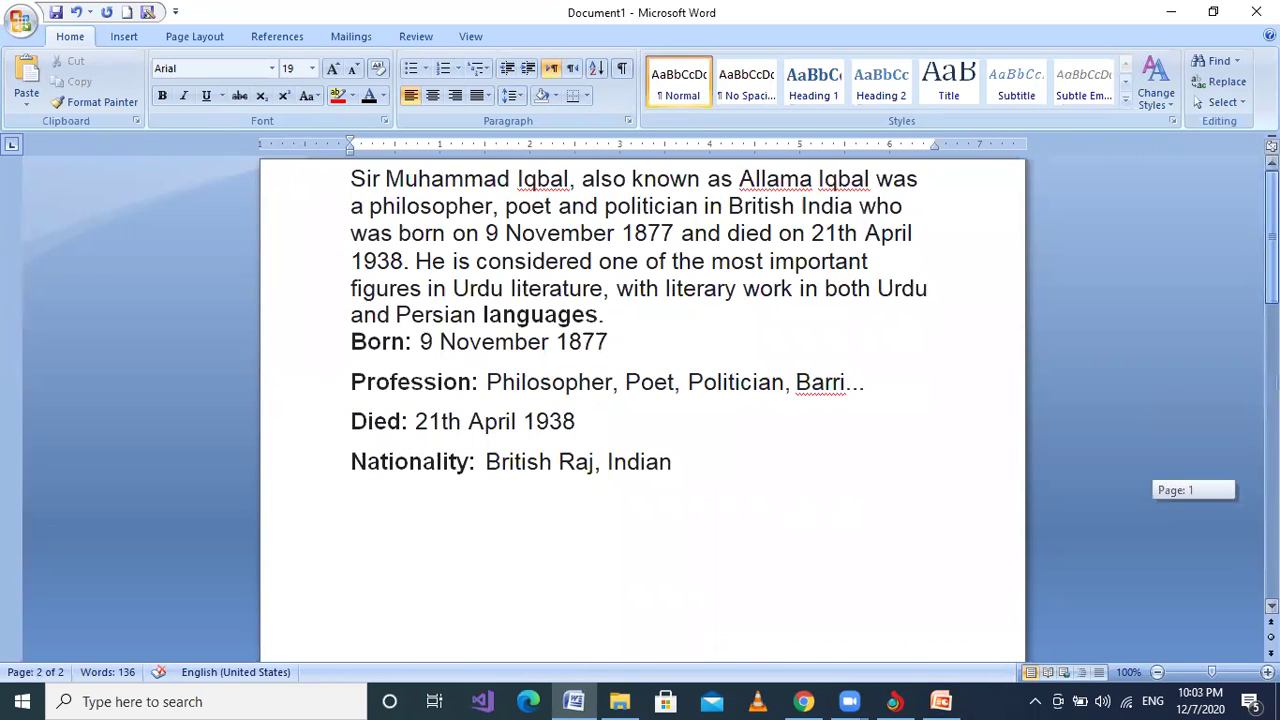
pyautogui.moveTo(704, 474); pyautogui.dragTo(348, 172)
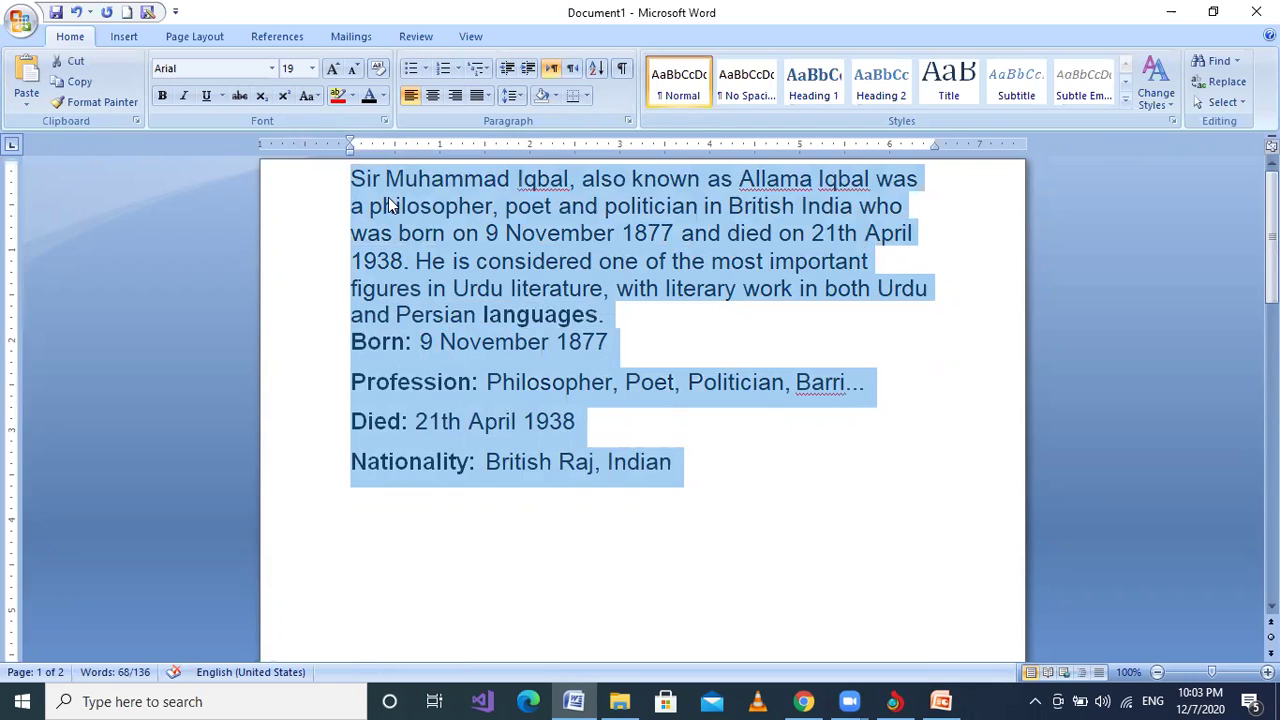
pyautogui.rightClick(390, 205)
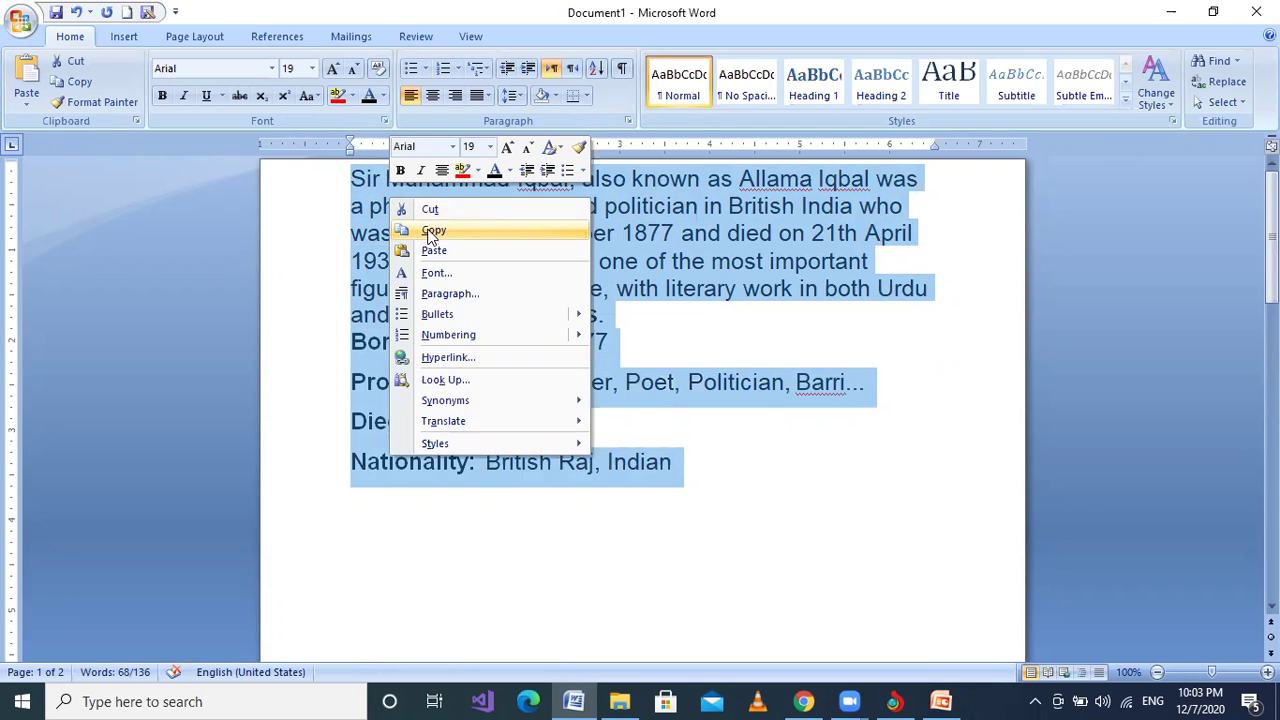
pyautogui.click(430, 232)
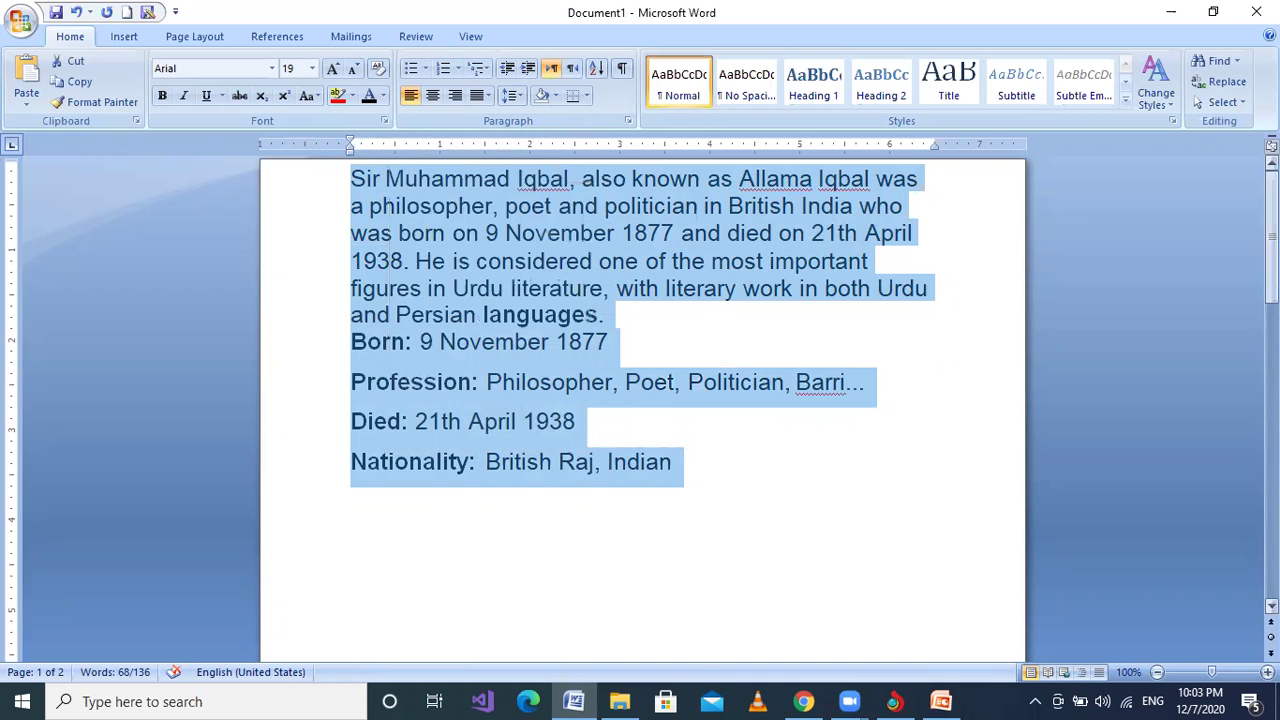
# - Insert blank lines below the Nationality line on page 2 until a third page starts
pyautogui.click(909, 206)
pyautogui.moveTo(1271, 235); pyautogui.dragTo(1226, 473)
pyautogui.click(386, 467)
pyautogui.press('Return')
pyautogui.press('Return')
pyautogui.press('Return')
pyautogui.press('Return')
pyautogui.press('Return')
pyautogui.press('Return')
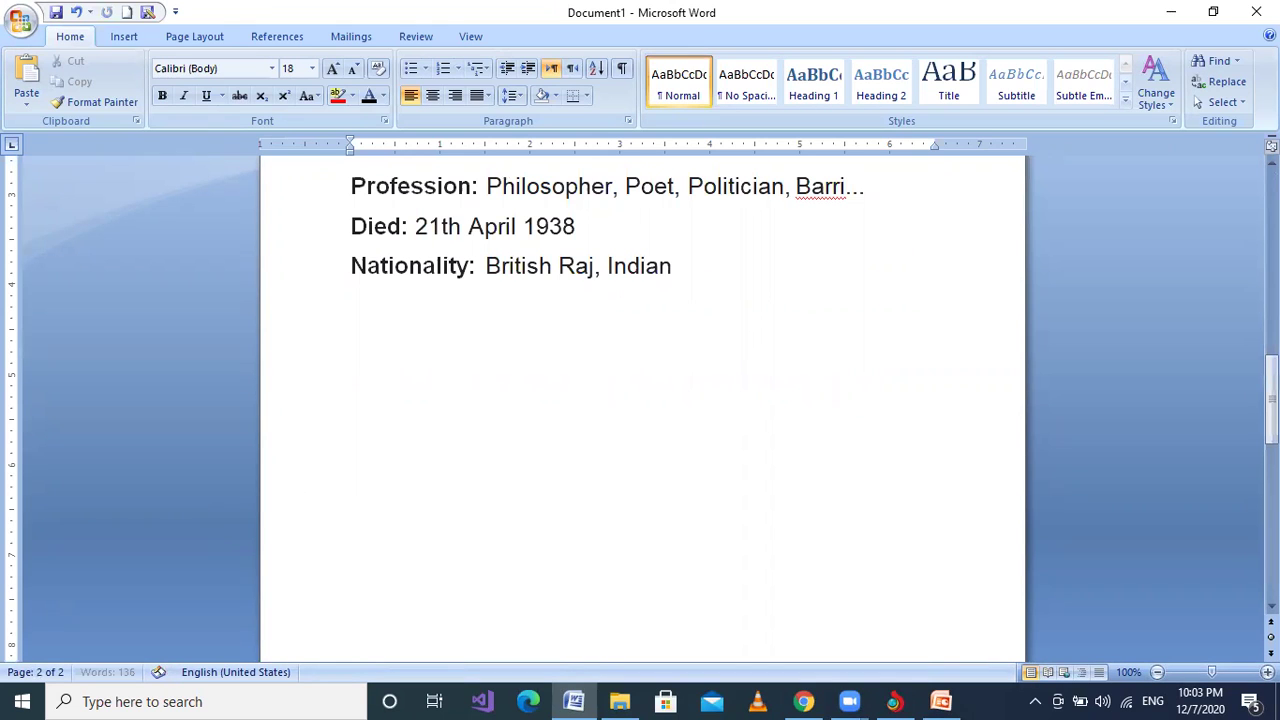
pyautogui.press('Return')
pyautogui.press('Return')
pyautogui.press('Return')
pyautogui.press('Return')
pyautogui.press('Return')
pyautogui.press('Return')
pyautogui.press('Return')
pyautogui.press('Return')
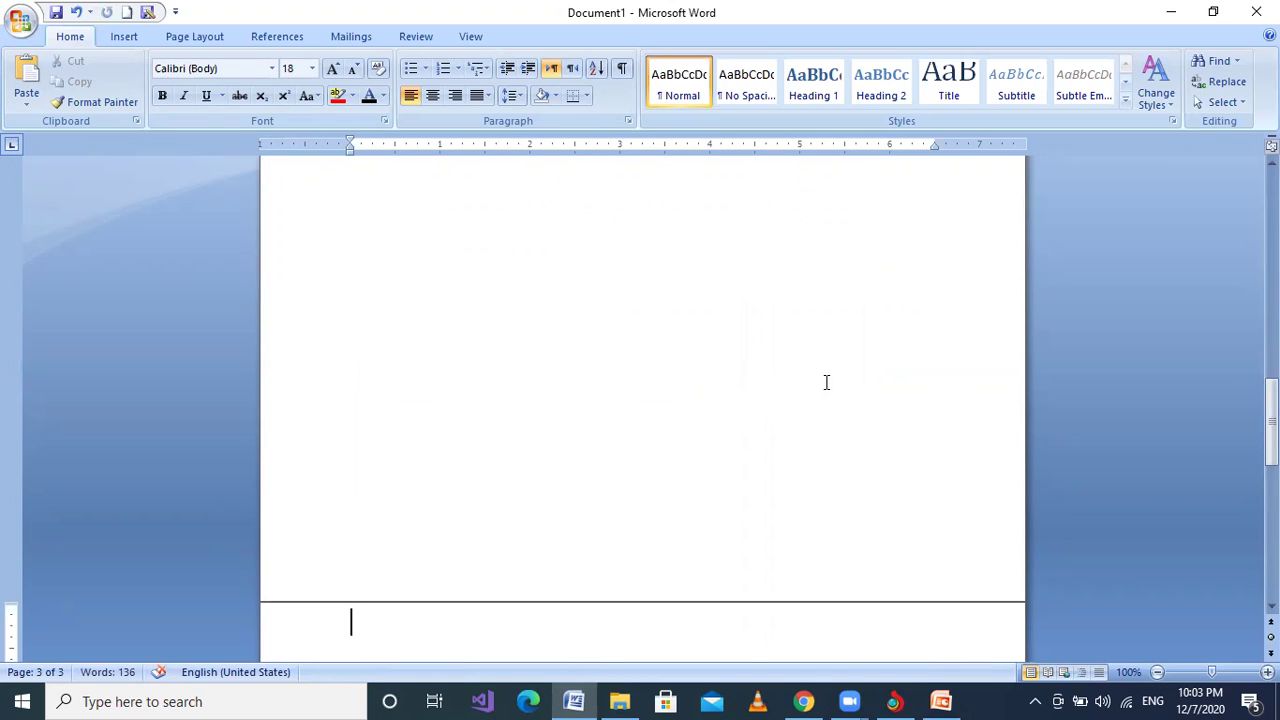
# - Paste the copied biography at the beginning of page 3
pyautogui.moveTo(1272, 421); pyautogui.dragTo(1272, 496)
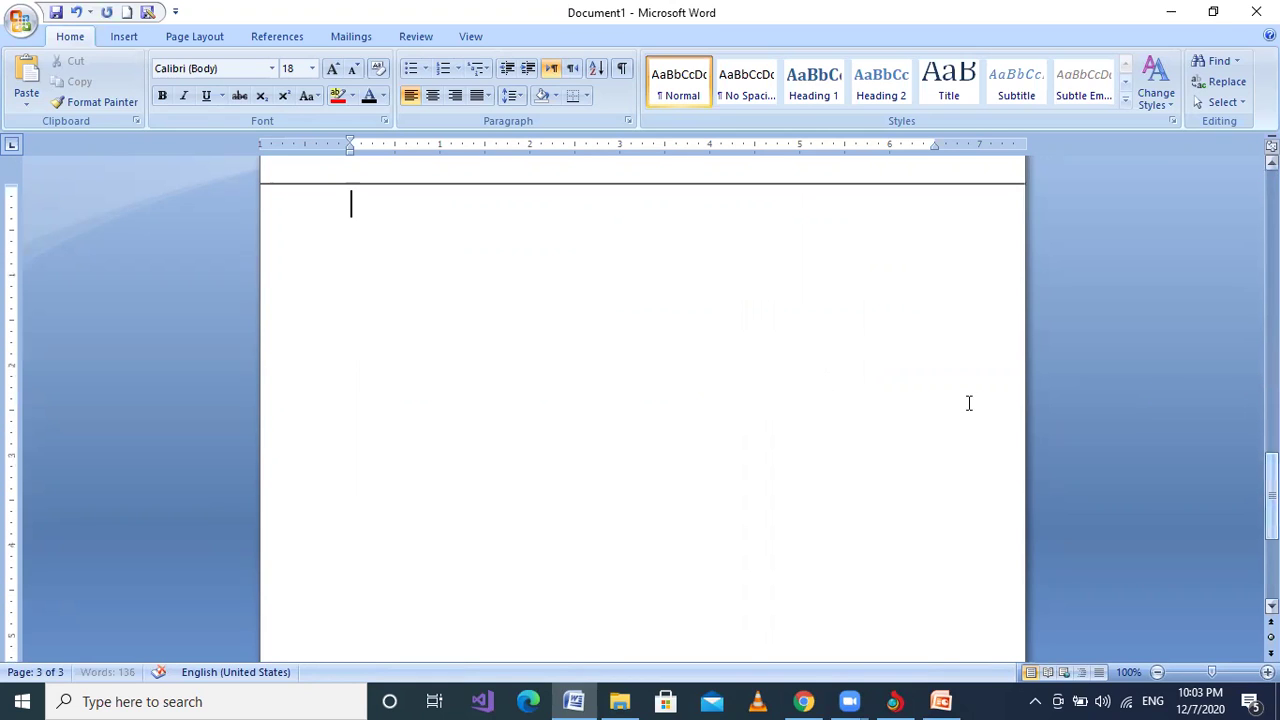
pyautogui.rightClick(359, 210)
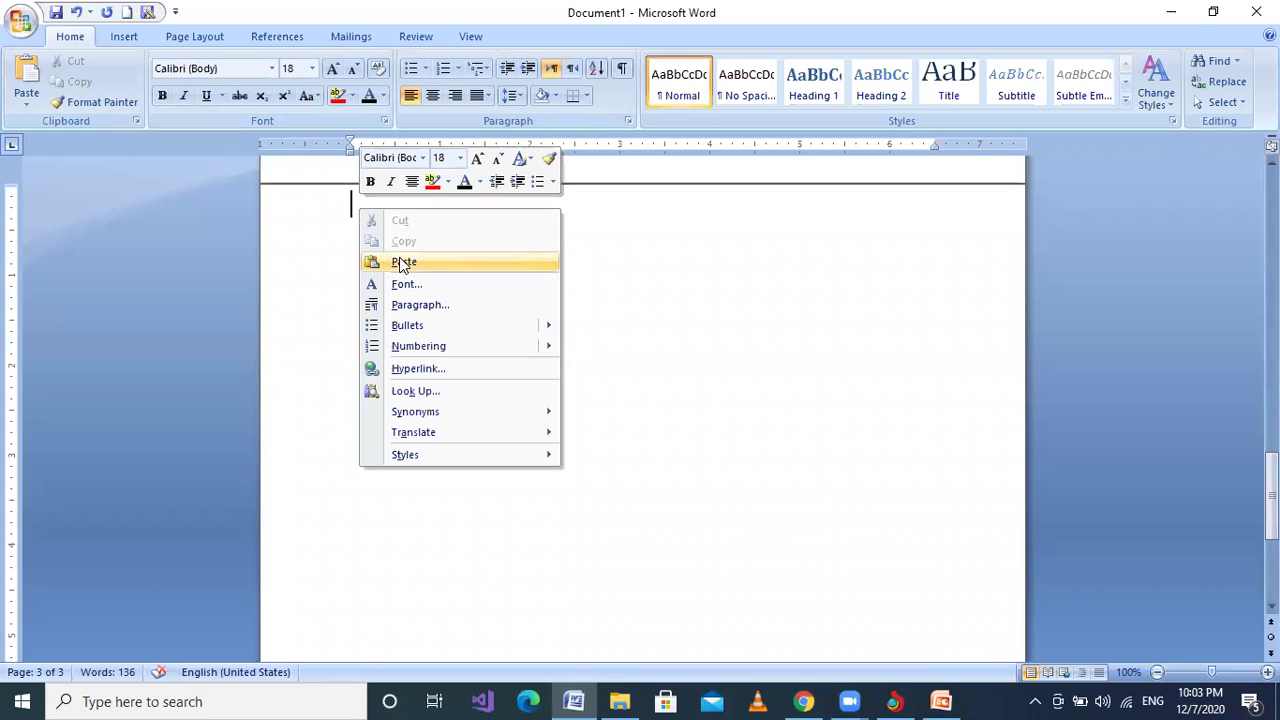
pyautogui.click(402, 263)
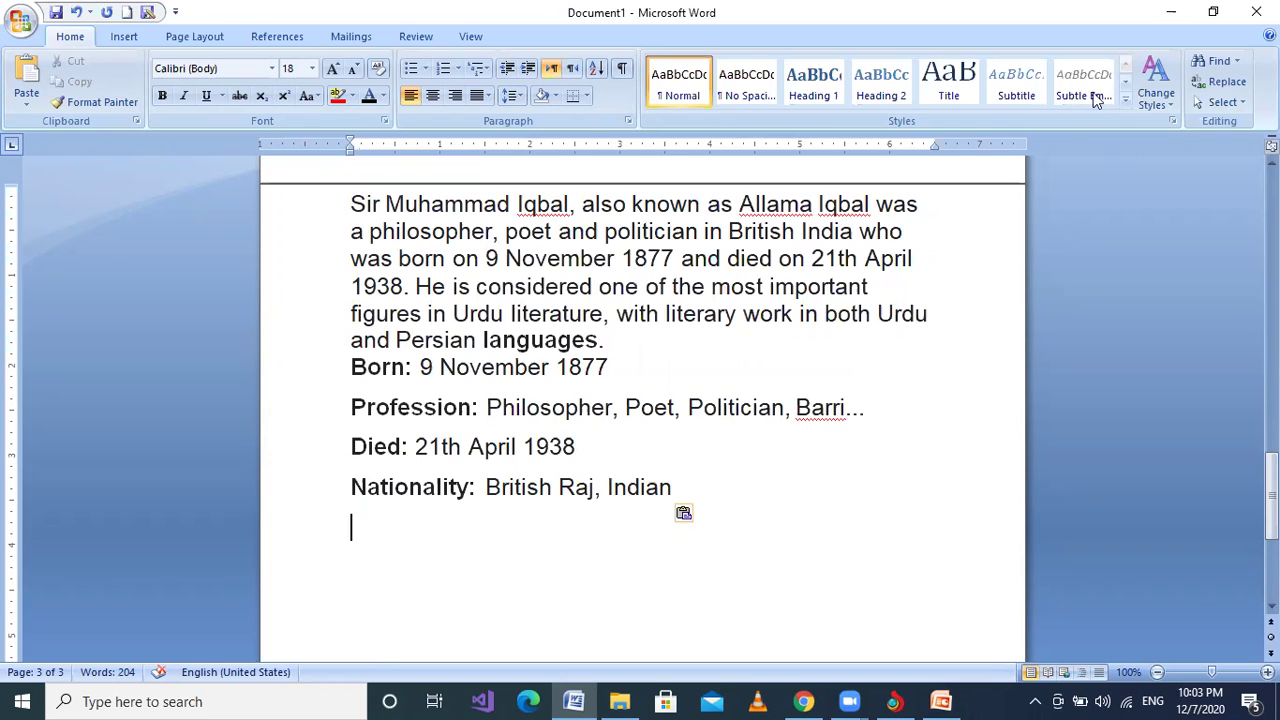
# - Copy the biography on page 3, from the opening sentence through the Nationality line
pyautogui.click(674, 487)
pyautogui.moveTo(674, 487); pyautogui.dragTo(355, 215)
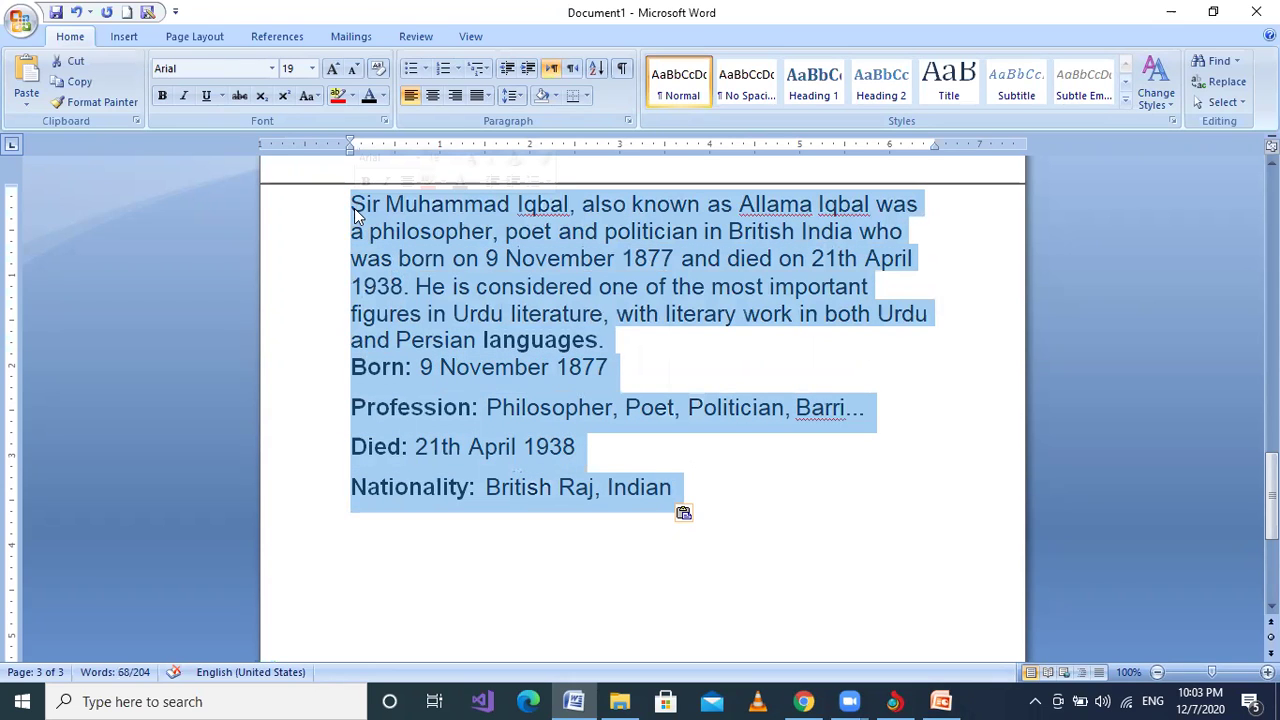
pyautogui.click(72, 88)
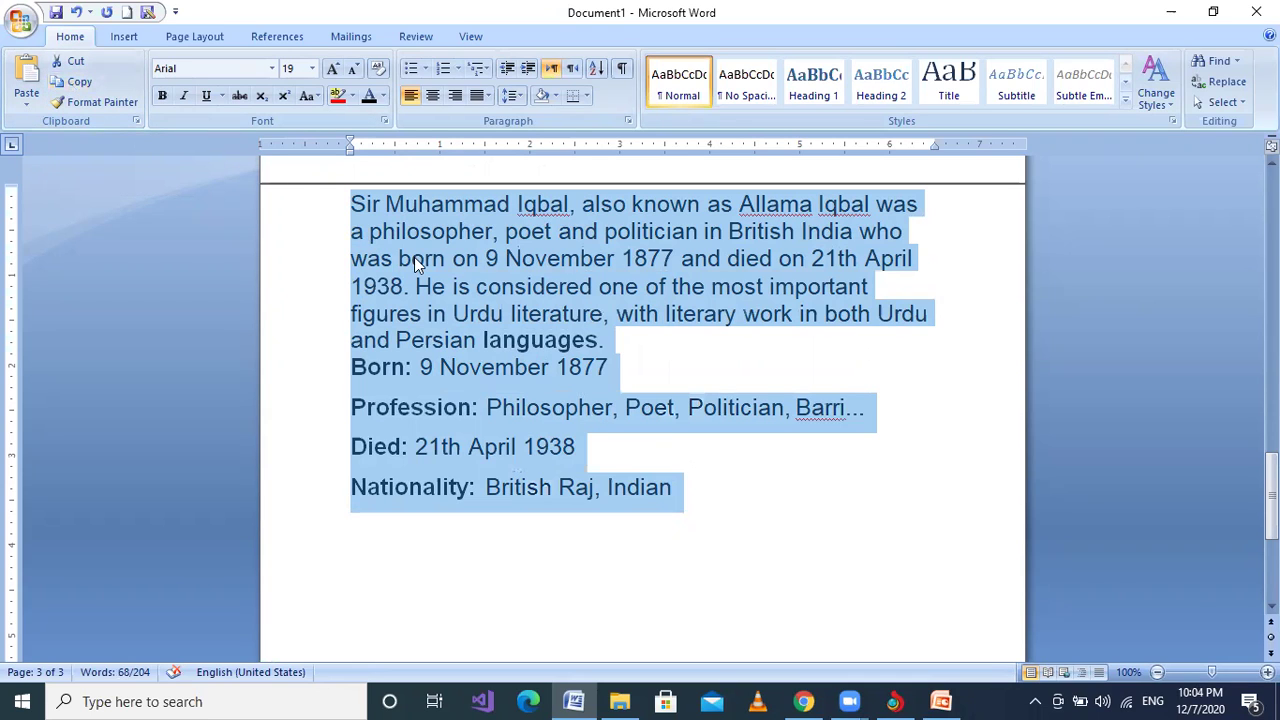
# - Insert blank lines after the Nationality line on page 3 until a fourth page starts
pyautogui.click(731, 505)
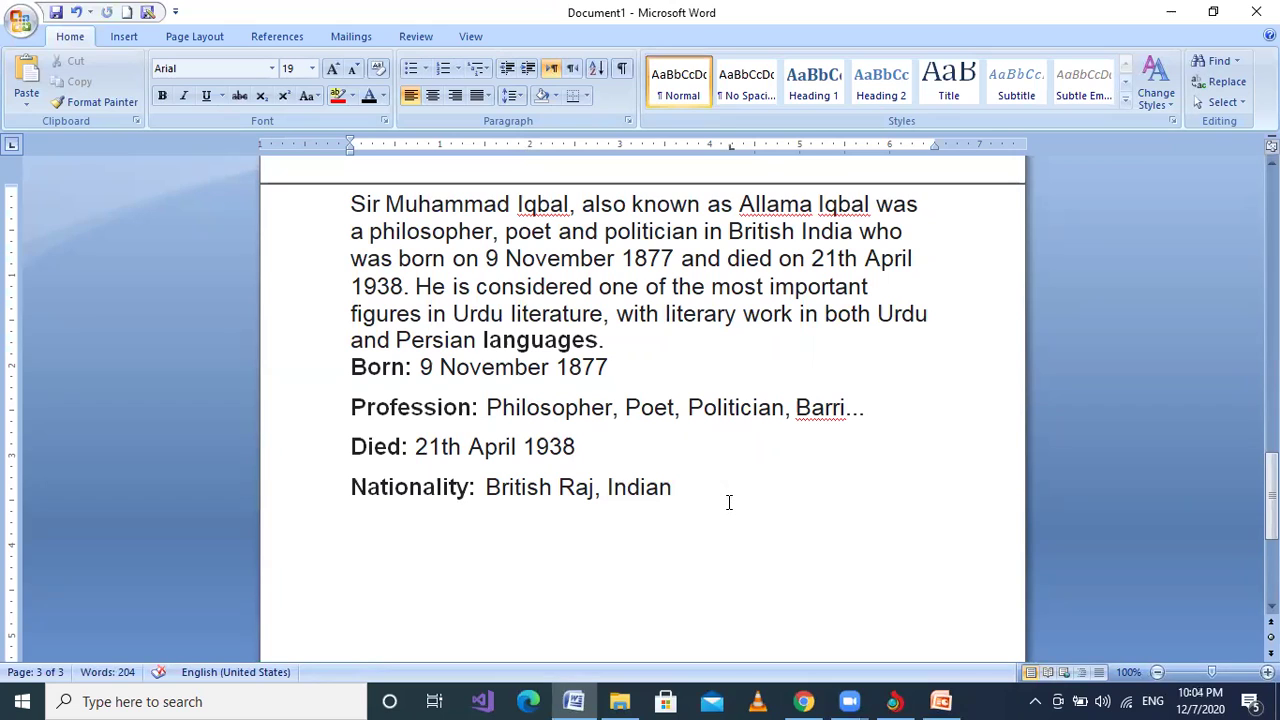
pyautogui.press('Return')
pyautogui.press('Return')
pyautogui.press('Return')
pyautogui.press('Return')
pyautogui.press('Return')
pyautogui.press('Return')
pyautogui.press('Return')
pyautogui.press('Return')
pyautogui.press('Return')
pyautogui.press('Return')
pyautogui.press('Return')
pyautogui.press('Return')
pyautogui.press('Return')
pyautogui.press('Return')
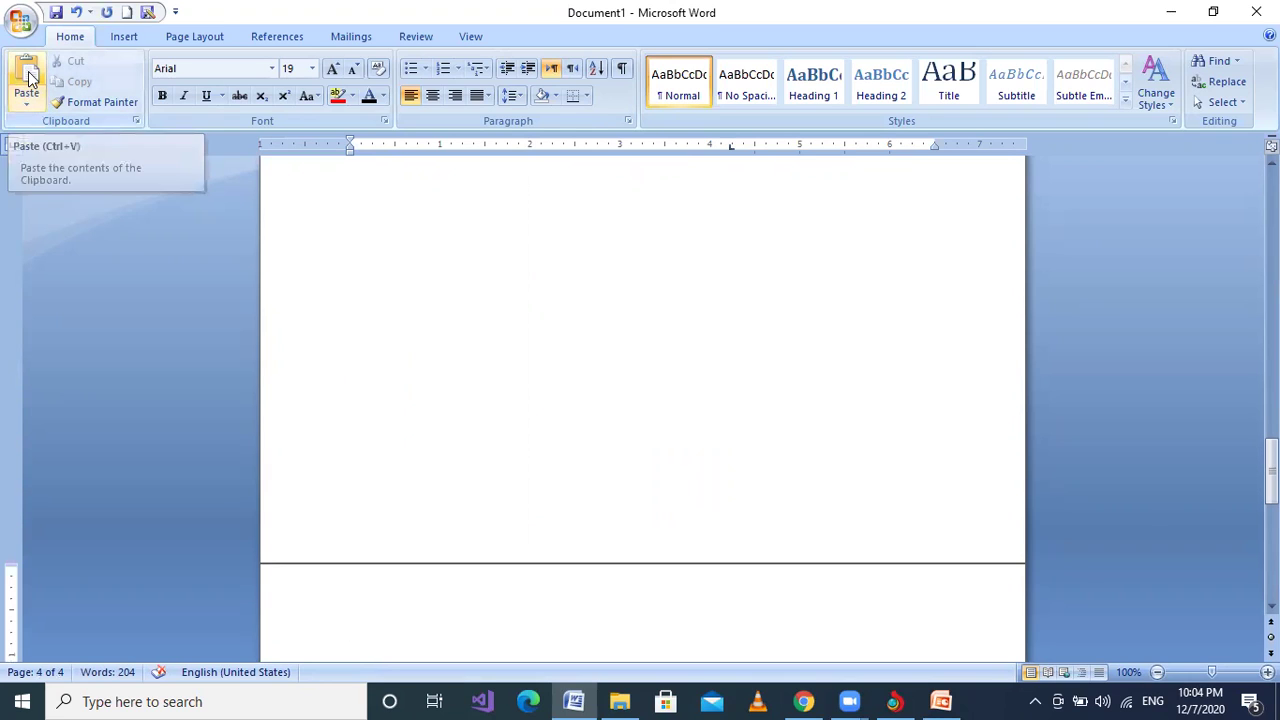
# - Paste the copied biography at the beginning of page 4
pyautogui.hotkey('alt', 'w')
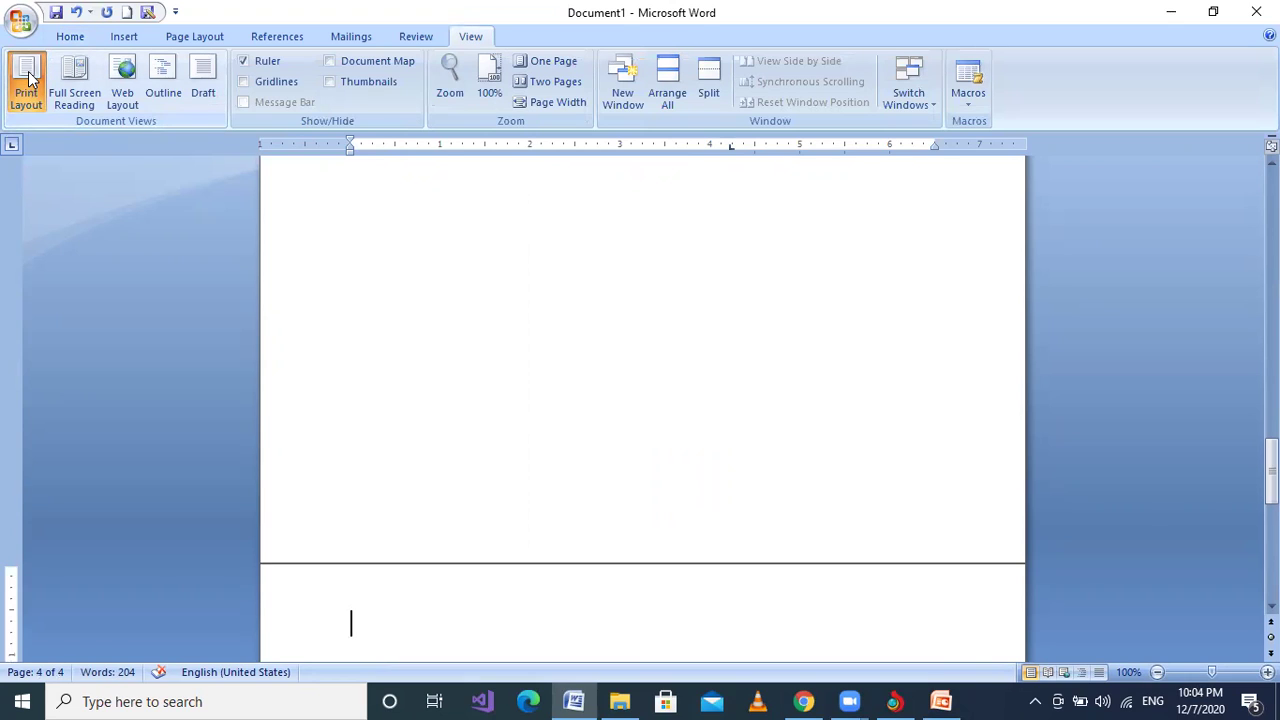
pyautogui.moveTo(1272, 472); pyautogui.dragTo(1272, 498)
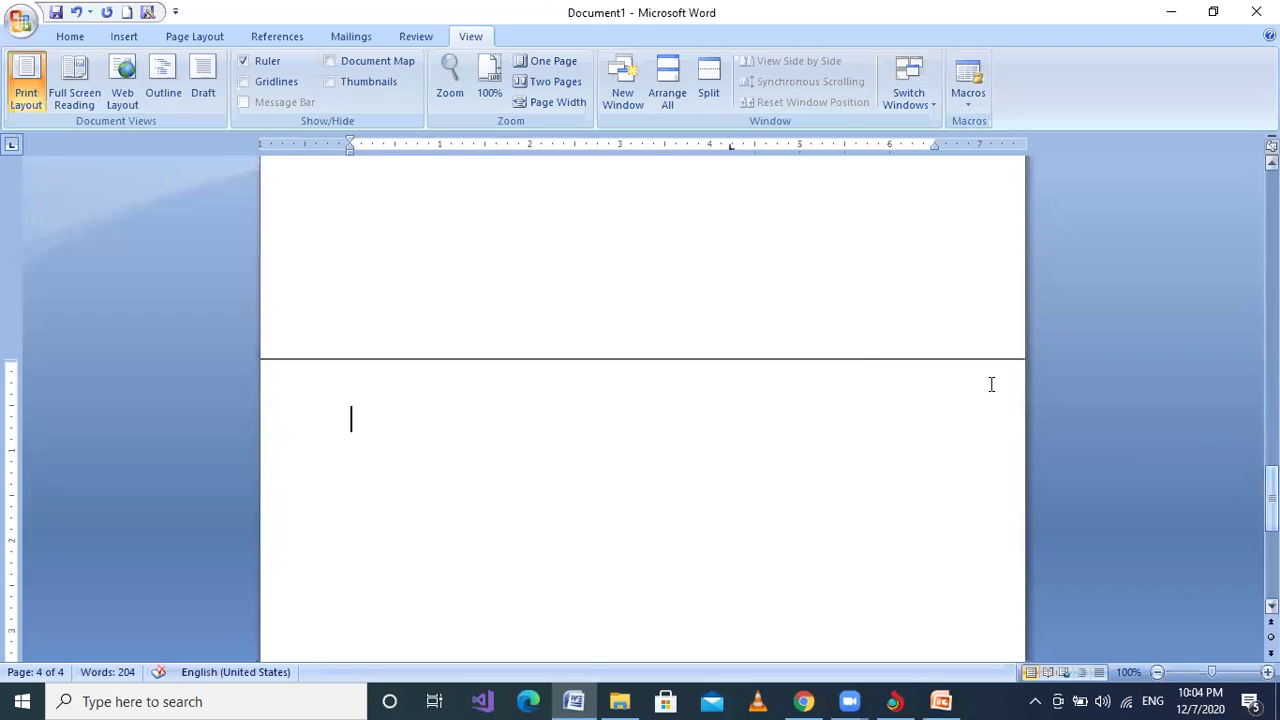
pyautogui.rightClick(824, 343)
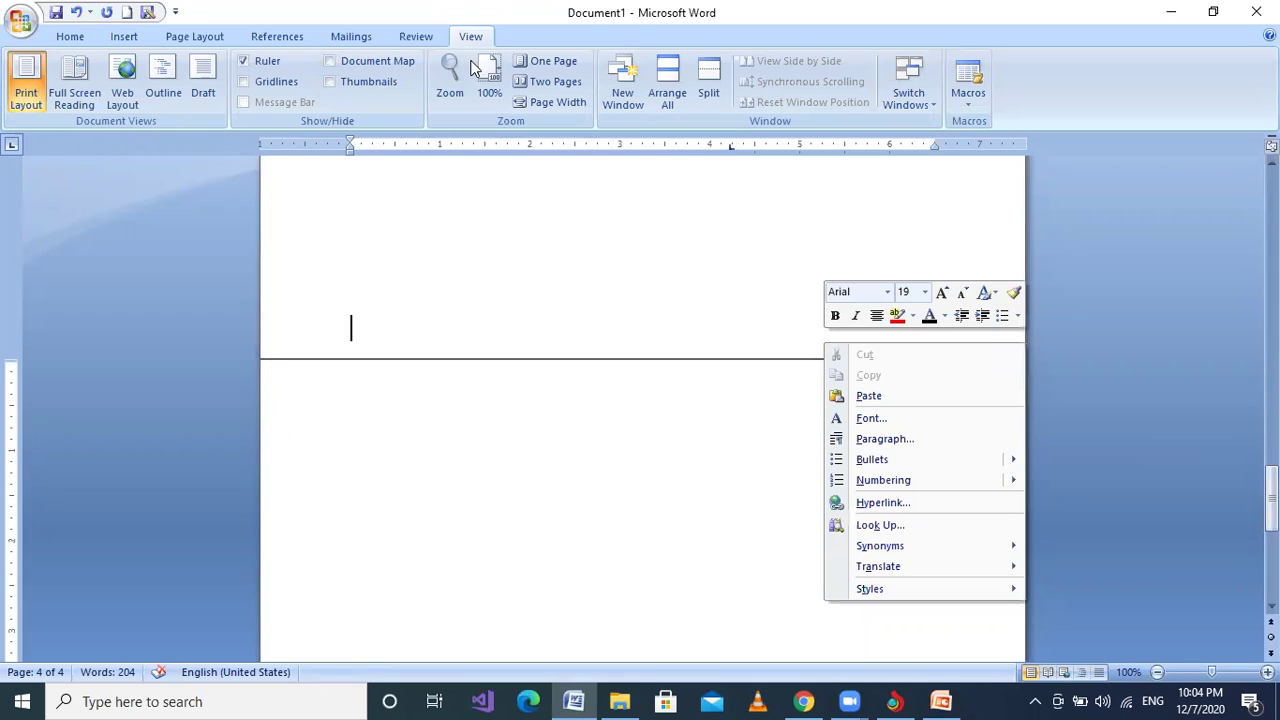
pyautogui.click(692, 109)
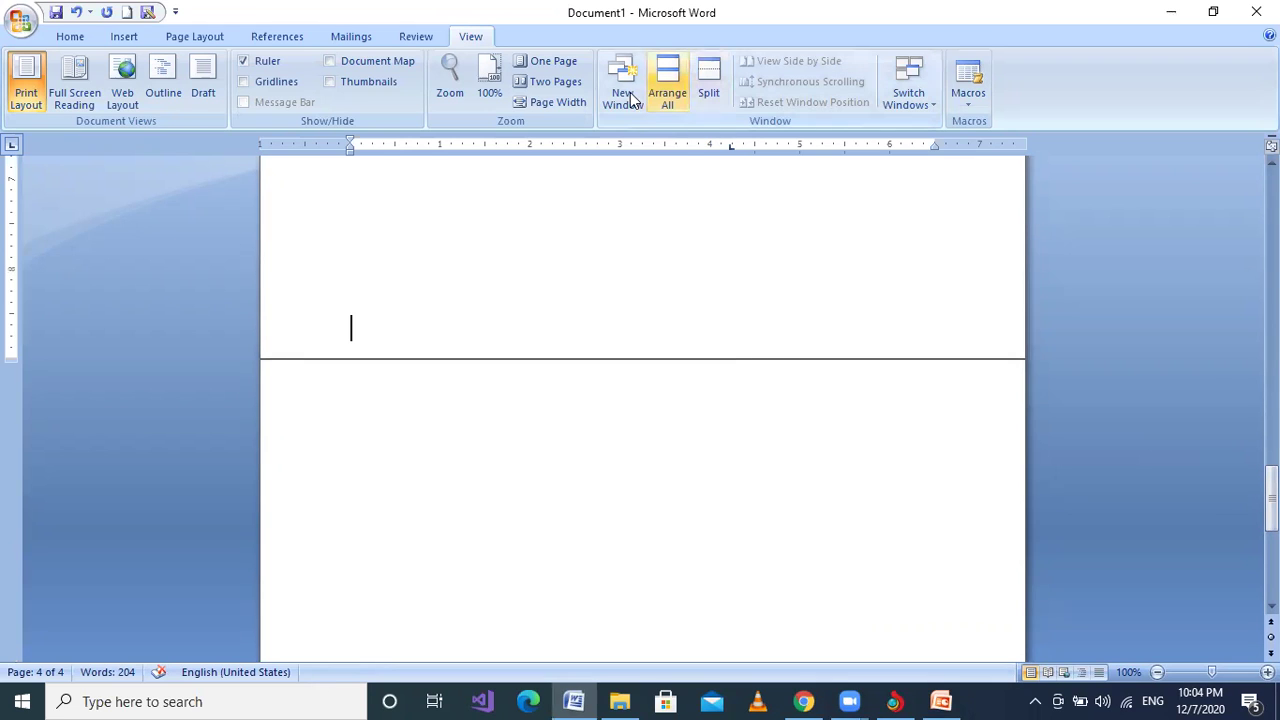
pyautogui.click(82, 38)
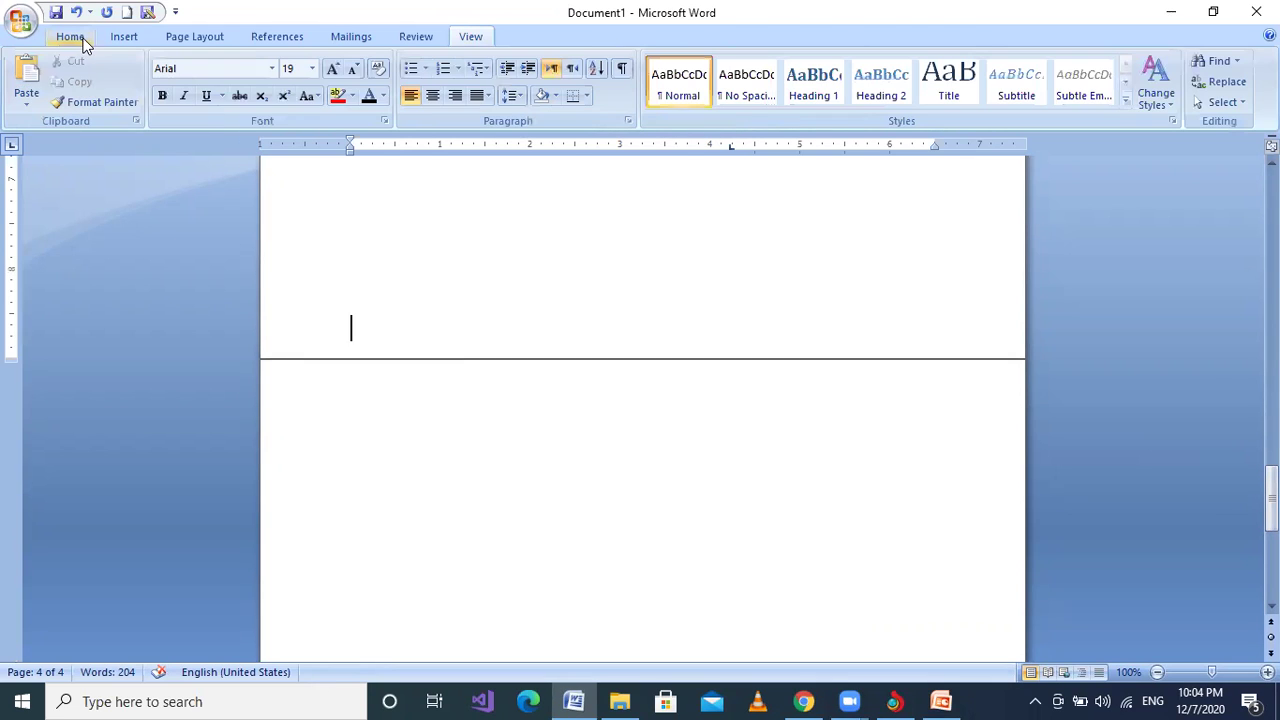
pyautogui.click(18, 84)
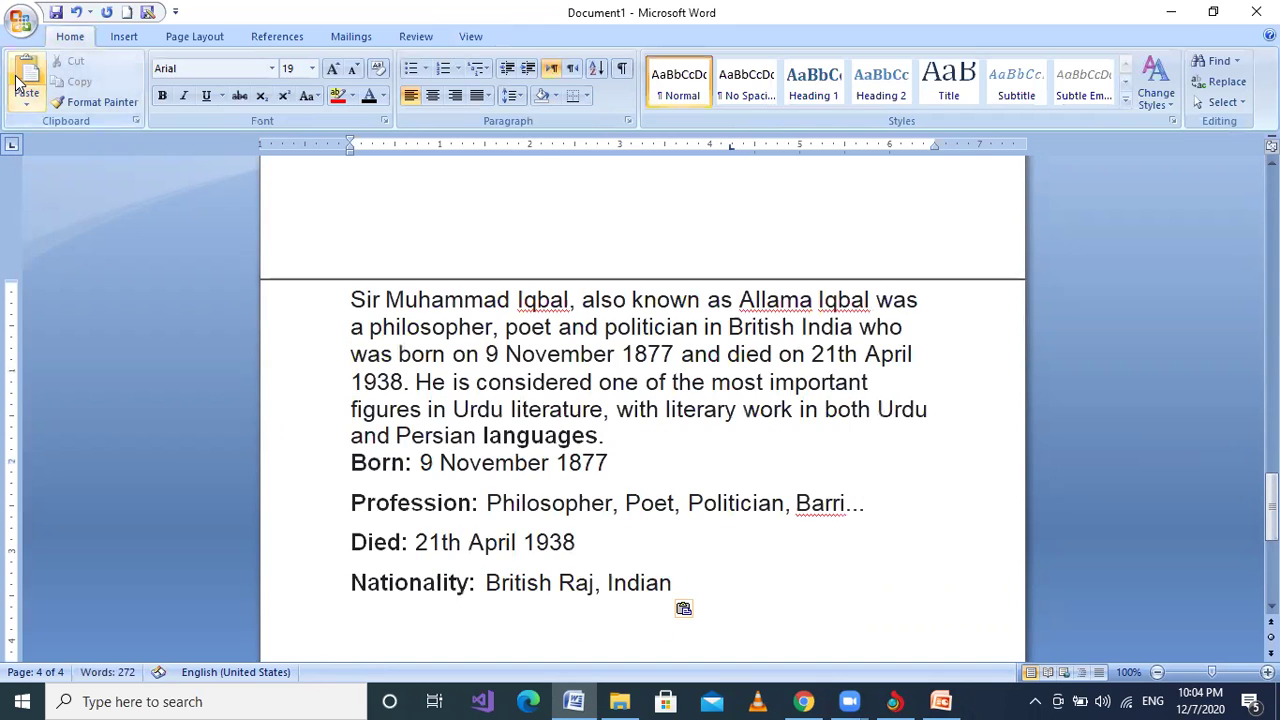
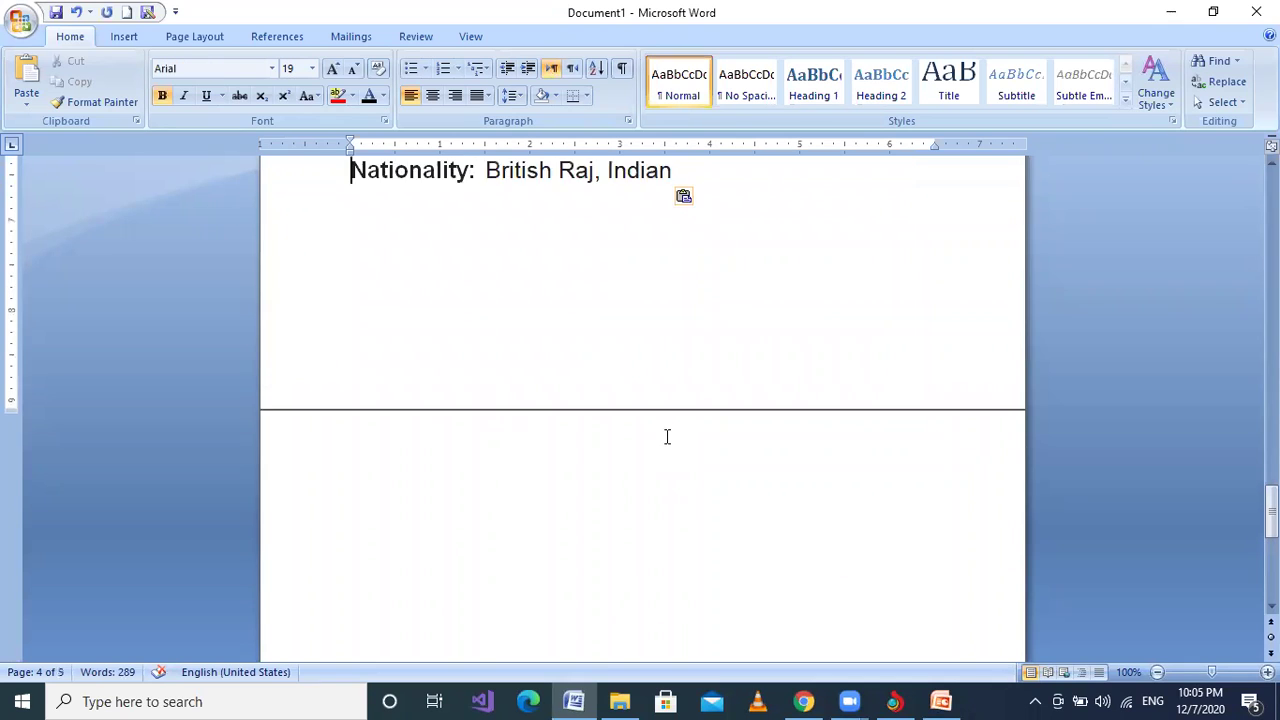
# - Select the Born through Nationality lines of the full biography on page 4, and clear the selection
pyautogui.press('Up')
pyautogui.press('Up')
pyautogui.press('Up')
pyautogui.press('Up')
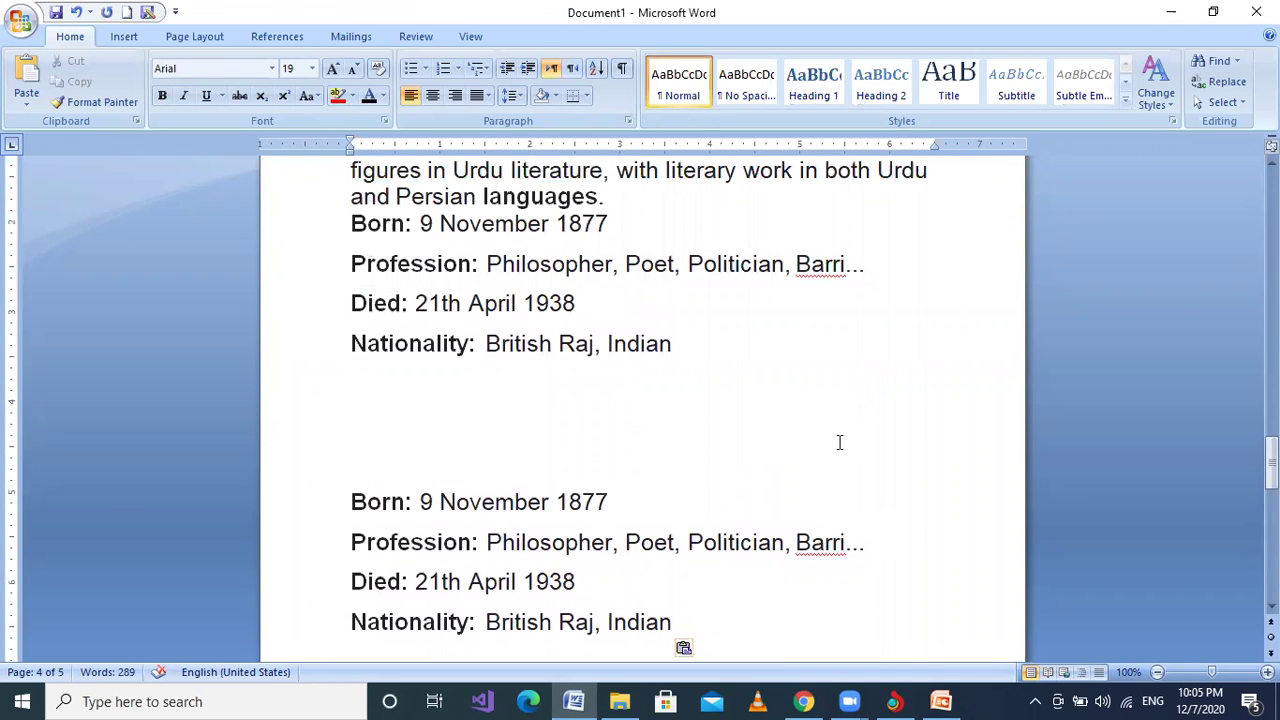
pyautogui.moveTo(702, 361); pyautogui.dragTo(377, 229)
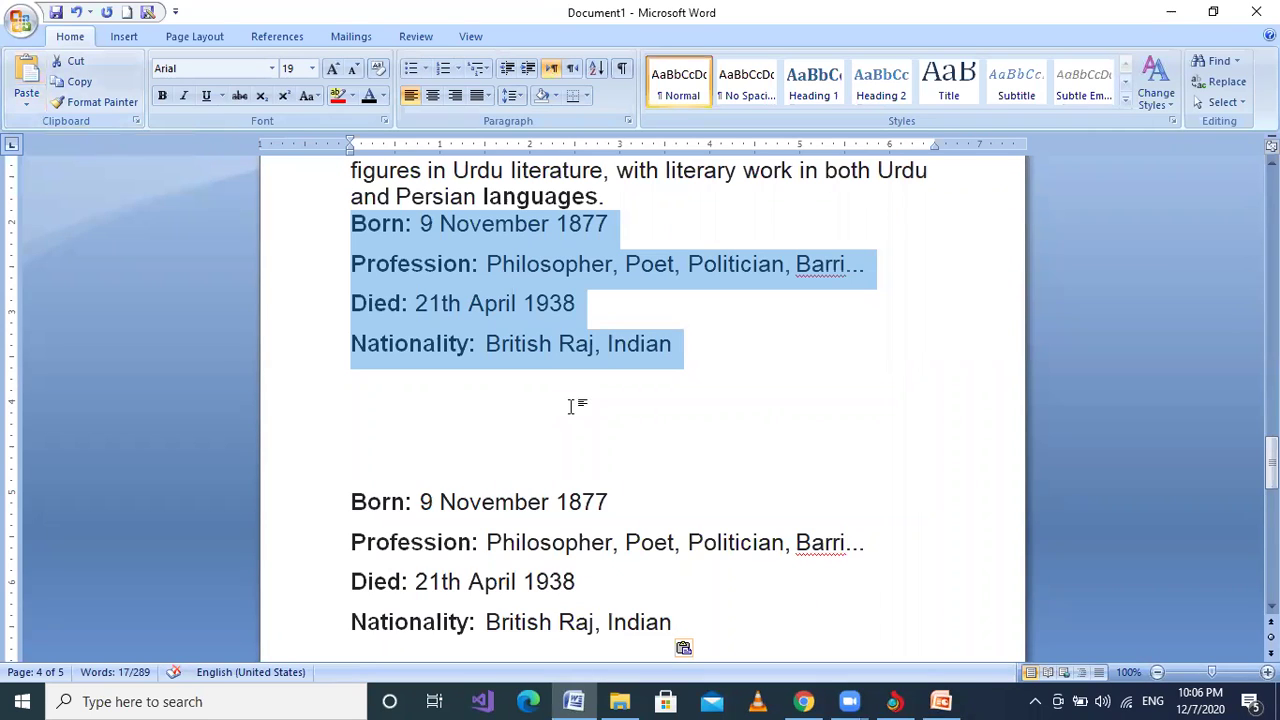
pyautogui.click(607, 522)
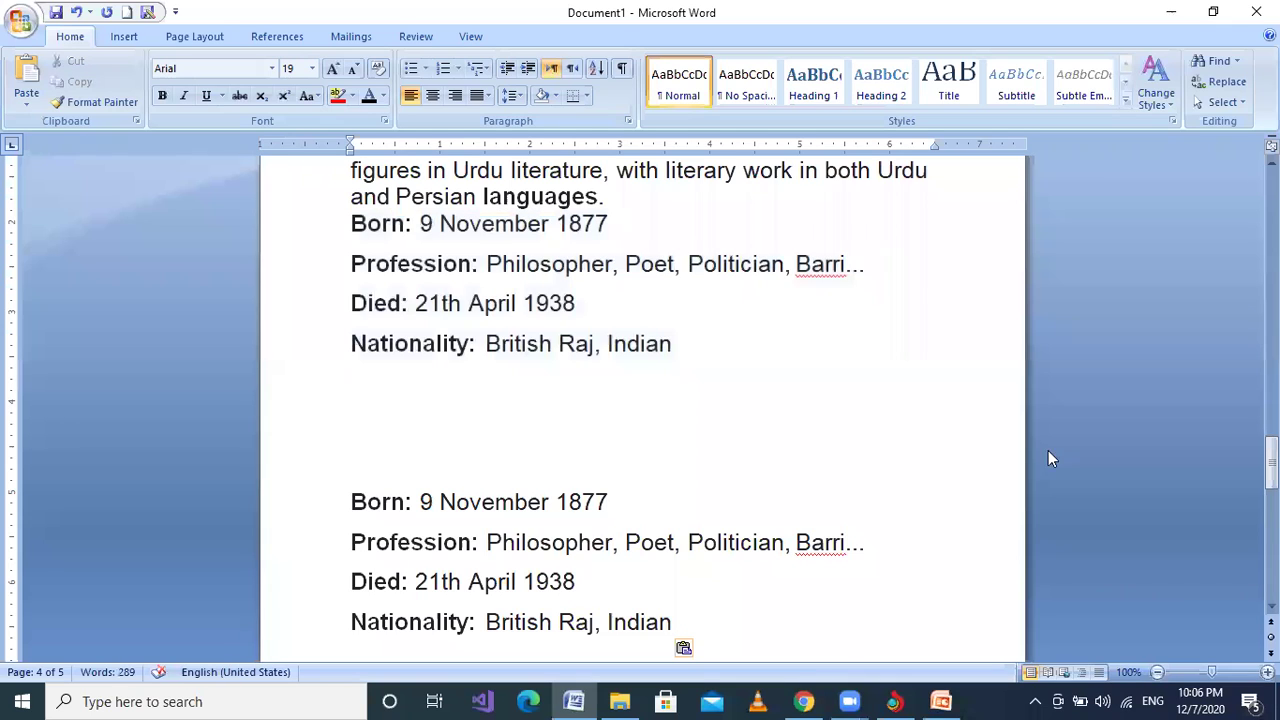
# - Cut the second set of Born through Nationality lines lower on page 4
pyautogui.moveTo(1272, 463); pyautogui.dragTo(1272, 484)
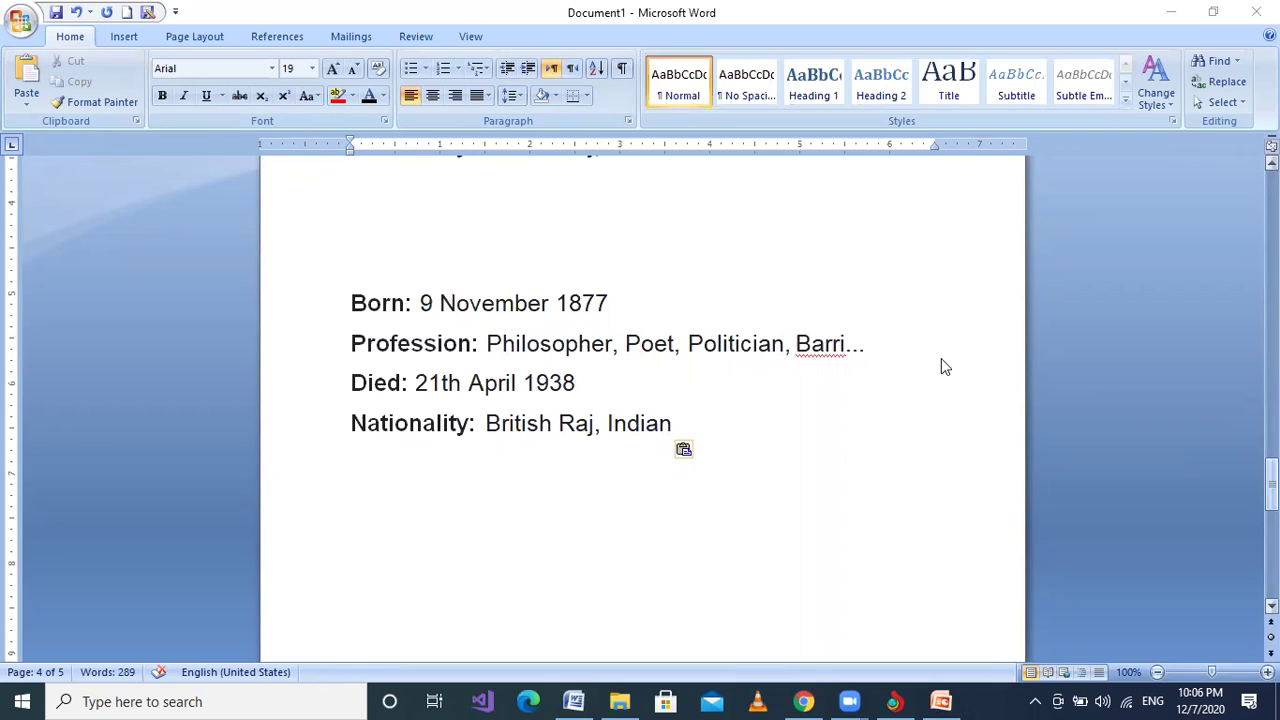
pyautogui.moveTo(1272, 484)
pyautogui.mouseDown()
pyautogui.moveTo(1272, 458)
pyautogui.moveTo(1272, 474)
pyautogui.mouseUp()
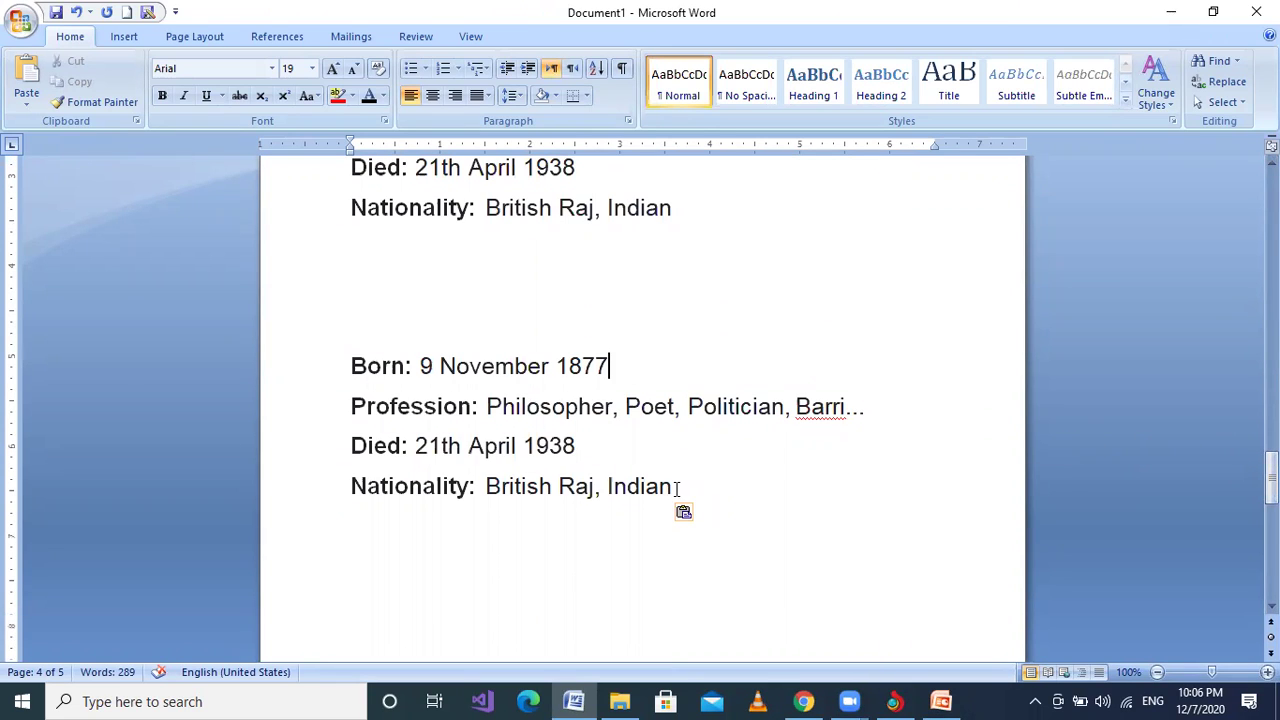
pyautogui.moveTo(676, 488); pyautogui.dragTo(371, 386)
pyautogui.hotkey('ctrl', 'c')
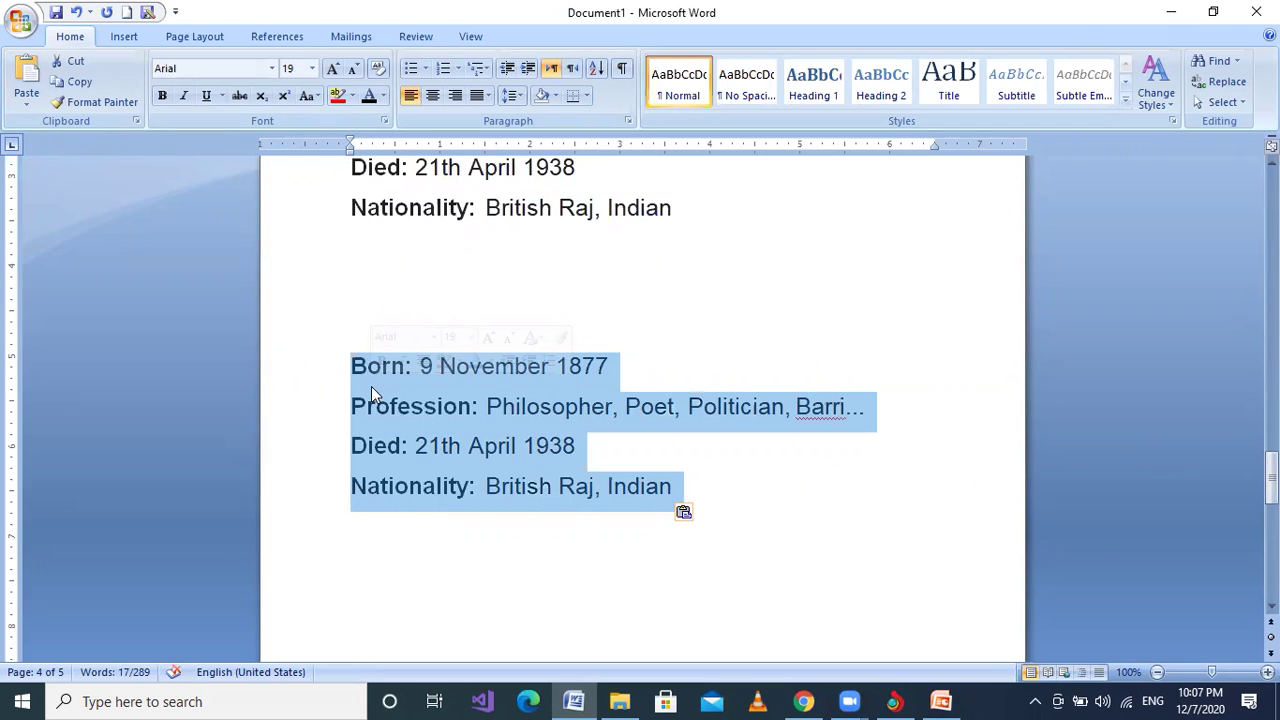
pyautogui.rightClick(371, 386)
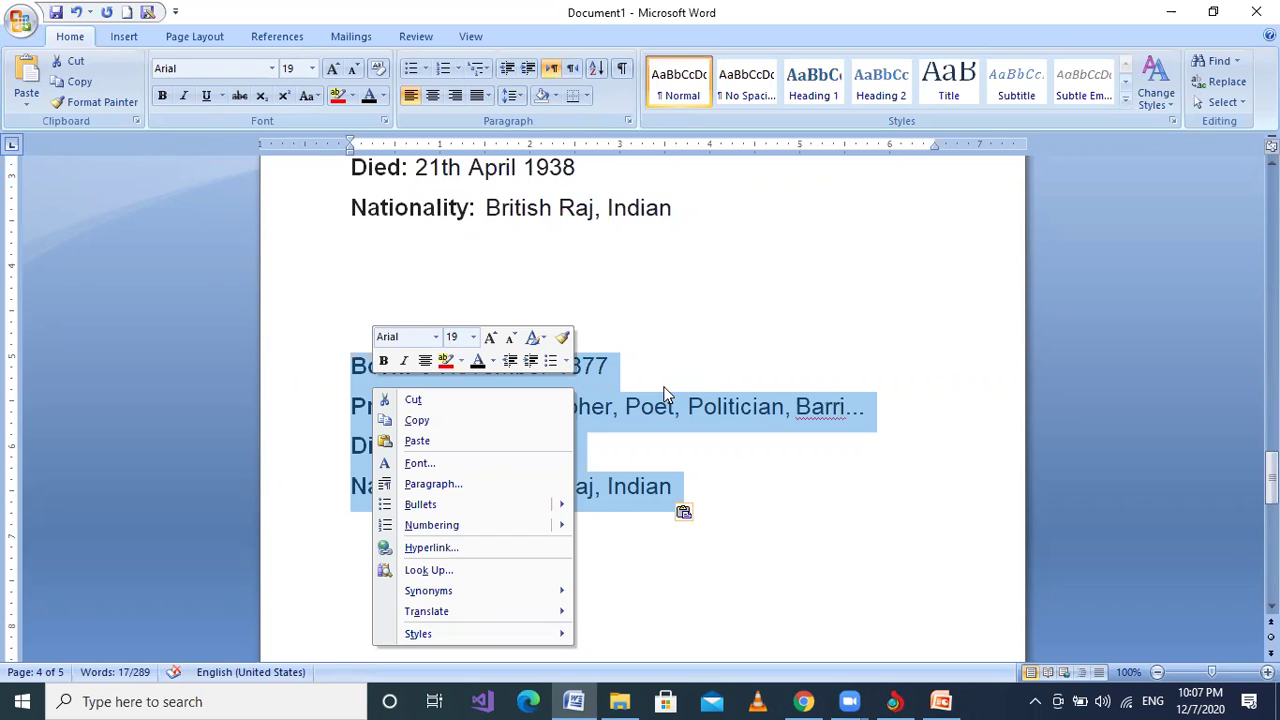
pyautogui.click(533, 410)
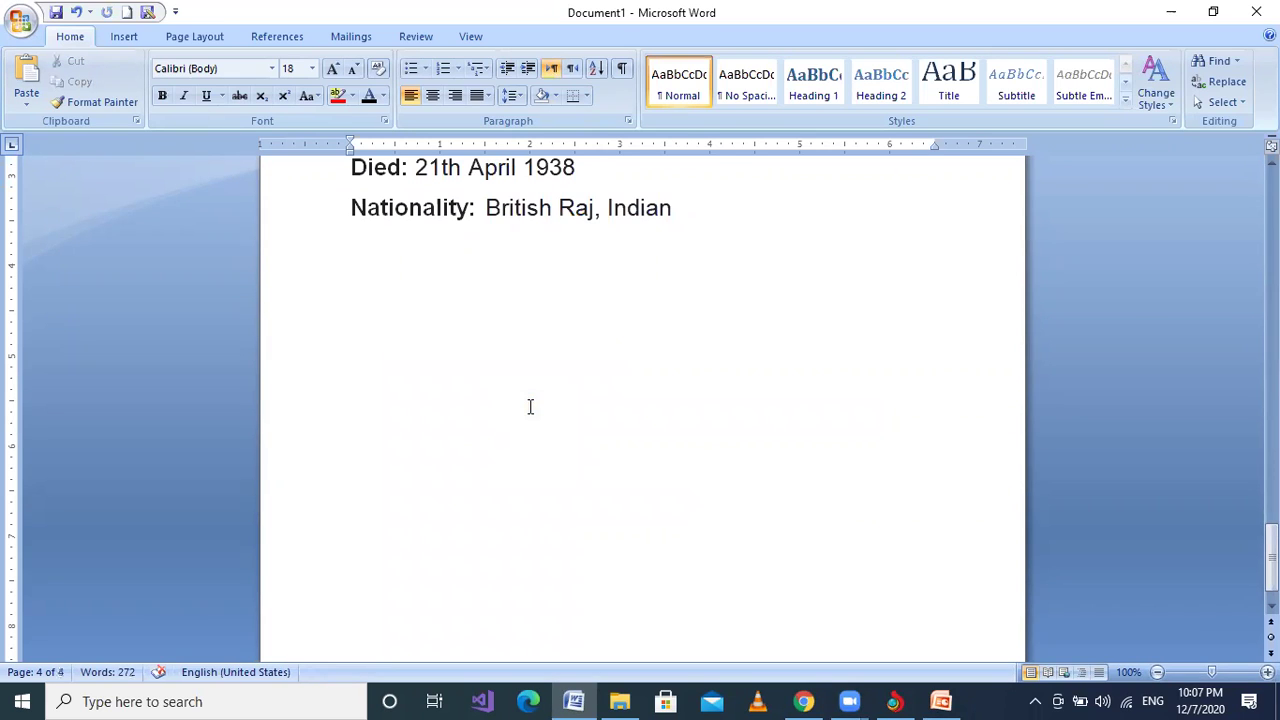
# - Insert blank lines down to the start of page 5 and paste the cut Born through Nationality lines there
pyautogui.press('Return')
pyautogui.press('Return')
pyautogui.press('Return')
pyautogui.press('Return')
pyautogui.press('Return')
pyautogui.press('Return')
pyautogui.press('Return')
pyautogui.press('Return')
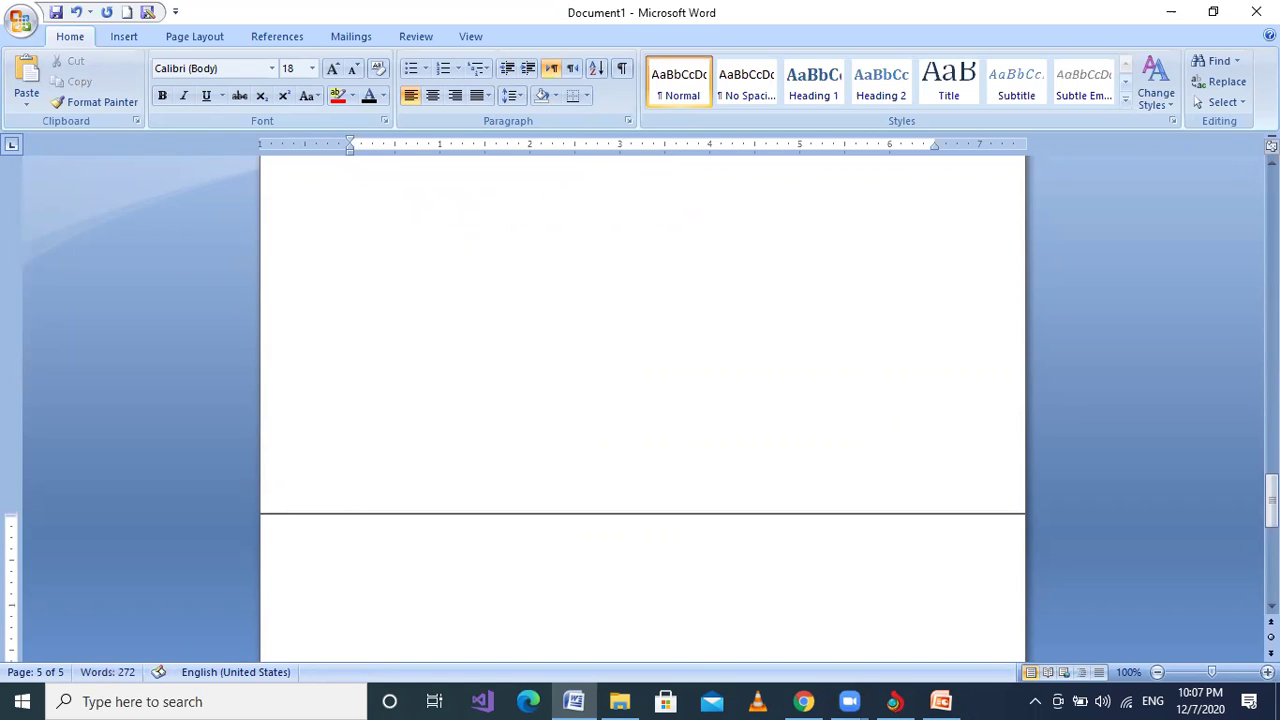
pyautogui.press('Return')
pyautogui.press('Return')
pyautogui.press('Return')
pyautogui.press('Return')
pyautogui.press('Return')
pyautogui.press('Return')
pyautogui.press('Return')
pyautogui.press('Return')
pyautogui.press('Return')
pyautogui.press('BackSpace')
pyautogui.press('BackSpace')
pyautogui.press('BackSpace')
pyautogui.press('BackSpace')
pyautogui.press('BackSpace')
pyautogui.press('BackSpace')
pyautogui.press('BackSpace')
pyautogui.press('BackSpace')
pyautogui.press('BackSpace')
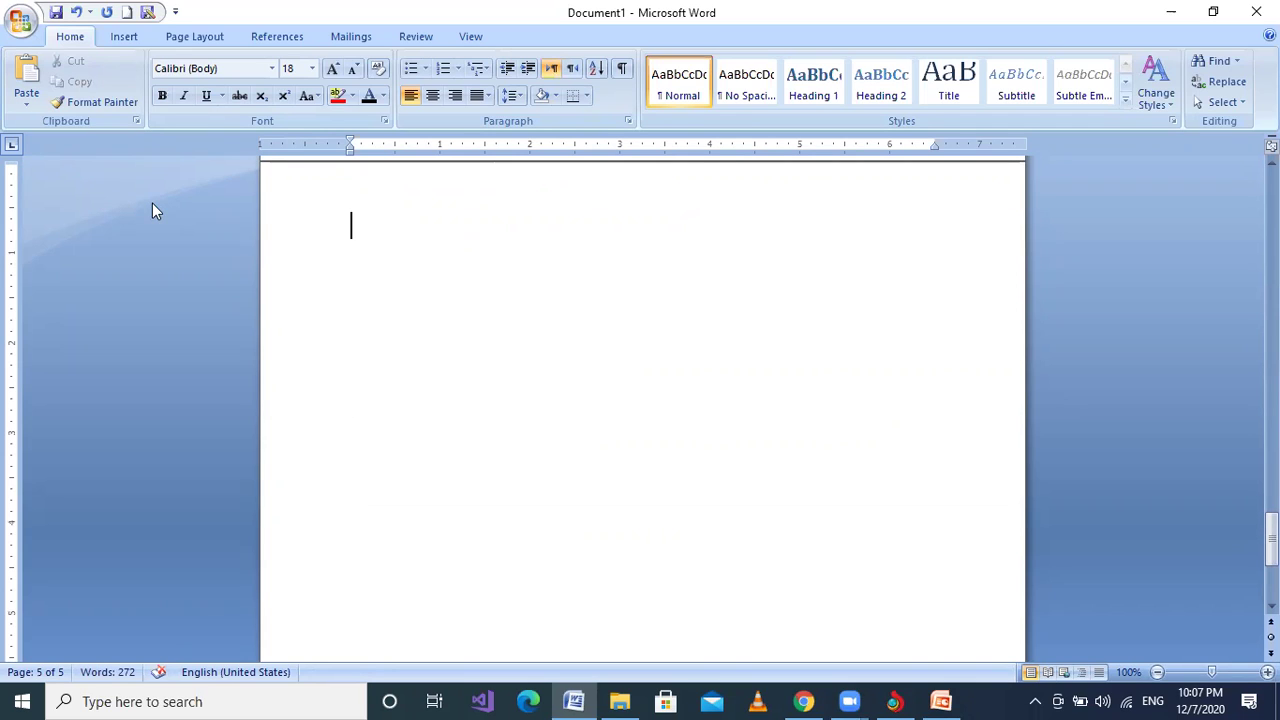
pyautogui.rightClick(375, 221)
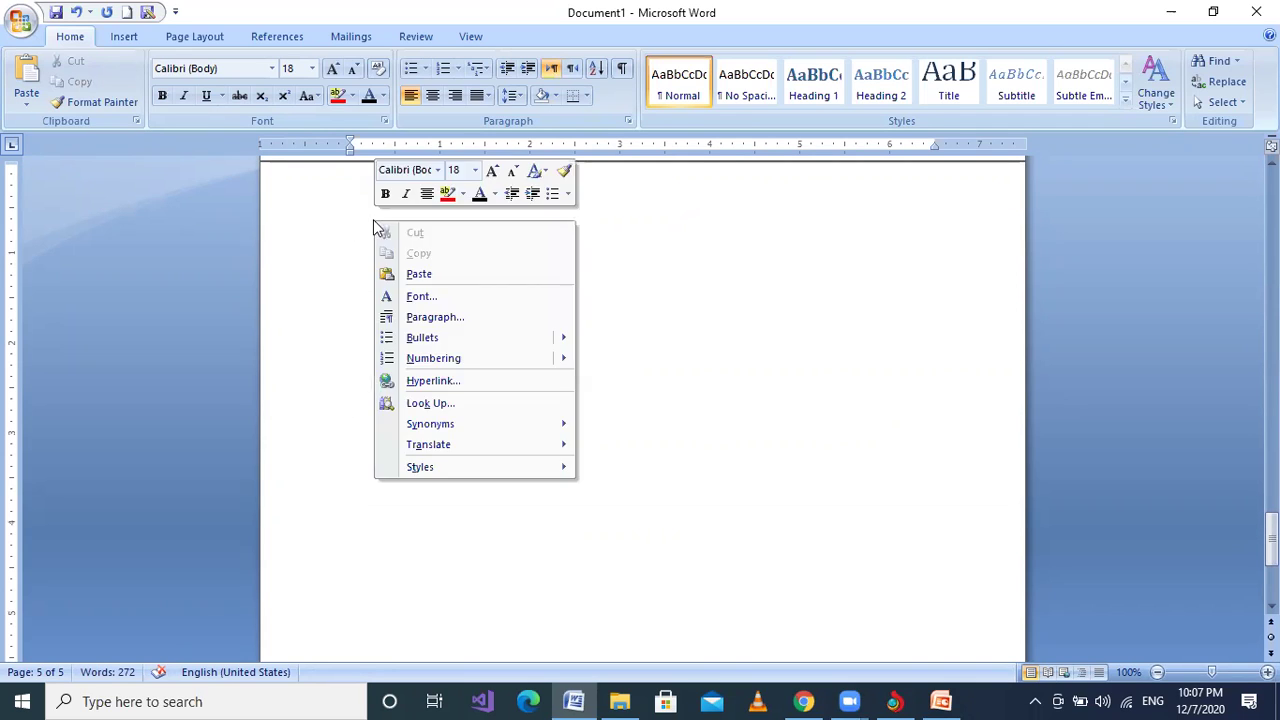
pyautogui.click(403, 271)
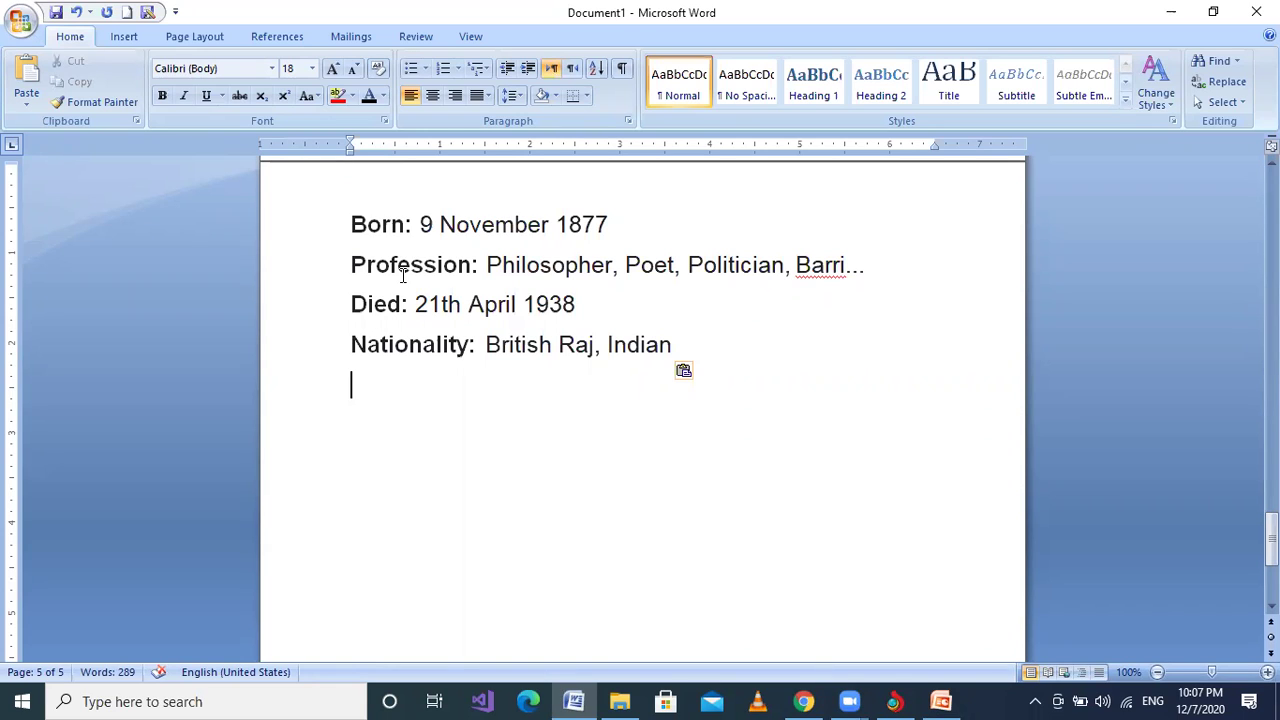
# - Cut the Born through Nationality lines from page 5
pyautogui.moveTo(676, 344)
pyautogui.mouseDown()
pyautogui.moveTo(466, 306)
pyautogui.moveTo(331, 223)
pyautogui.mouseUp()
pyautogui.hotkey('ctrl', 'c')
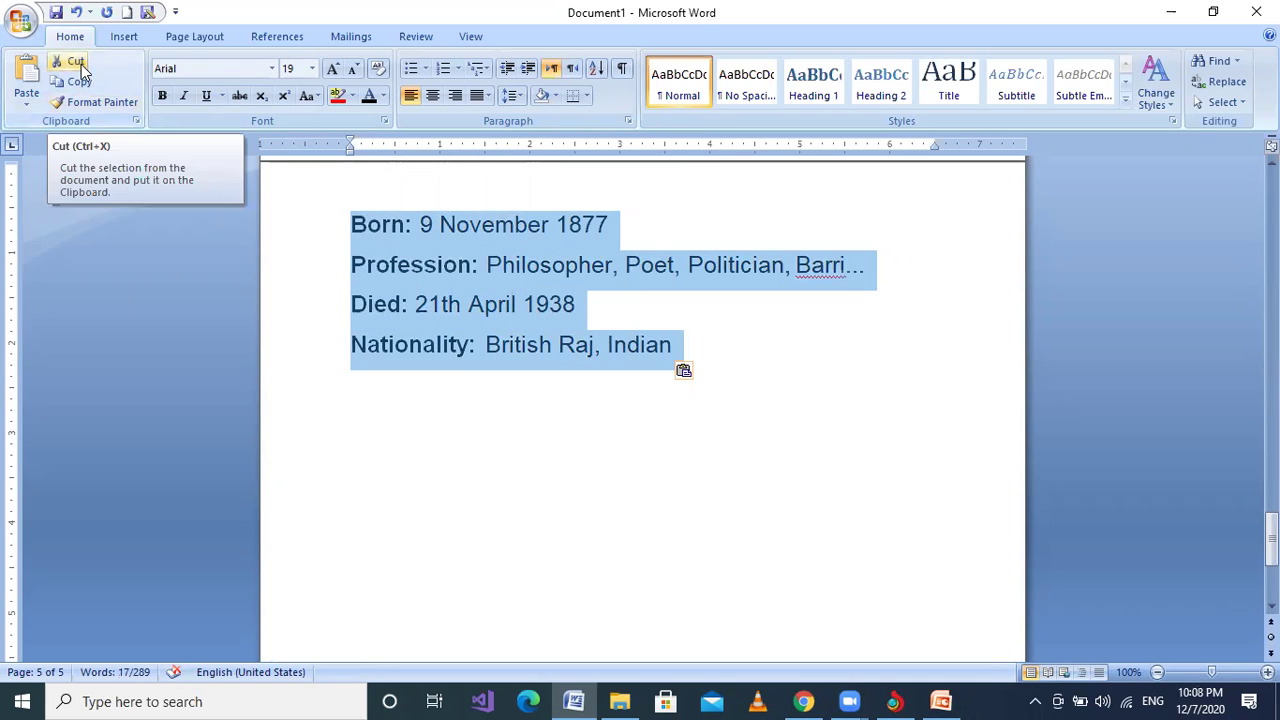
pyautogui.click(81, 64)
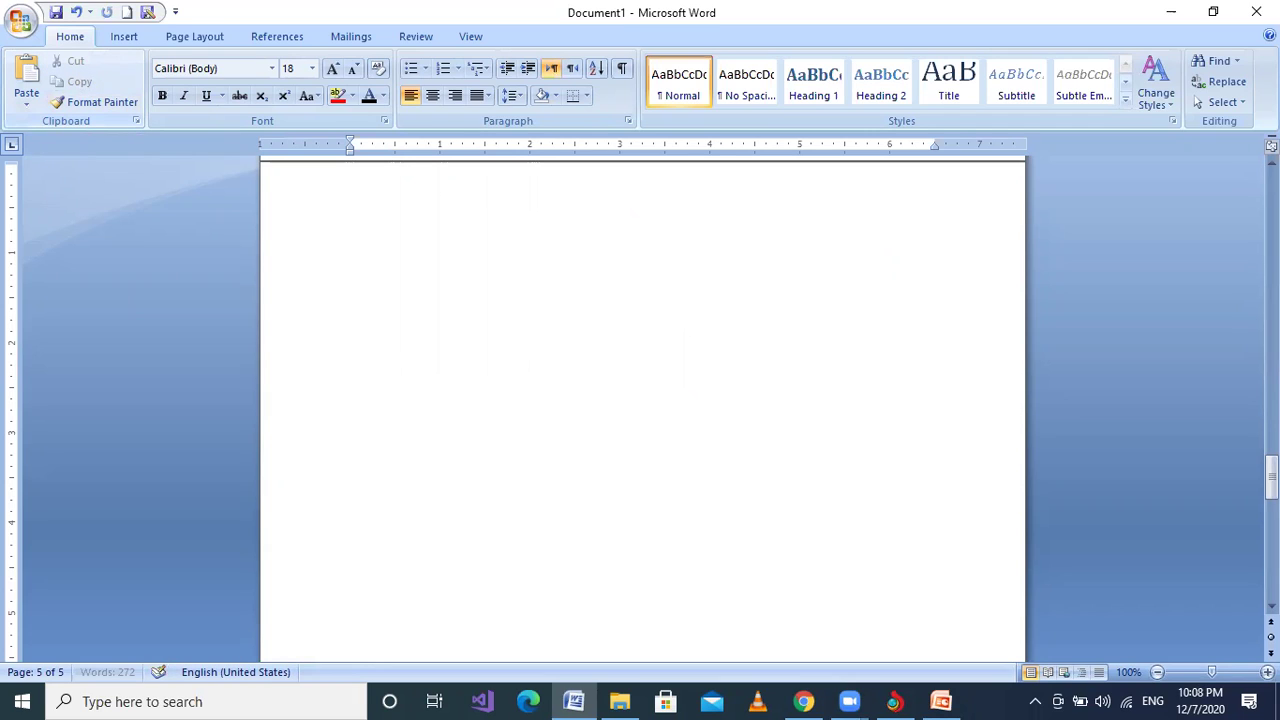
# - Move on to the start of page 6 and paste the cut Born through Nationality lines there
pyautogui.scroll(-3, 642, 410)
pyautogui.scroll(-3, 642, 410)
pyautogui.press('BackSpace')
pyautogui.press('BackSpace')
pyautogui.press('BackSpace')
pyautogui.press('BackSpace')
pyautogui.press('BackSpace')
pyautogui.press('BackSpace')
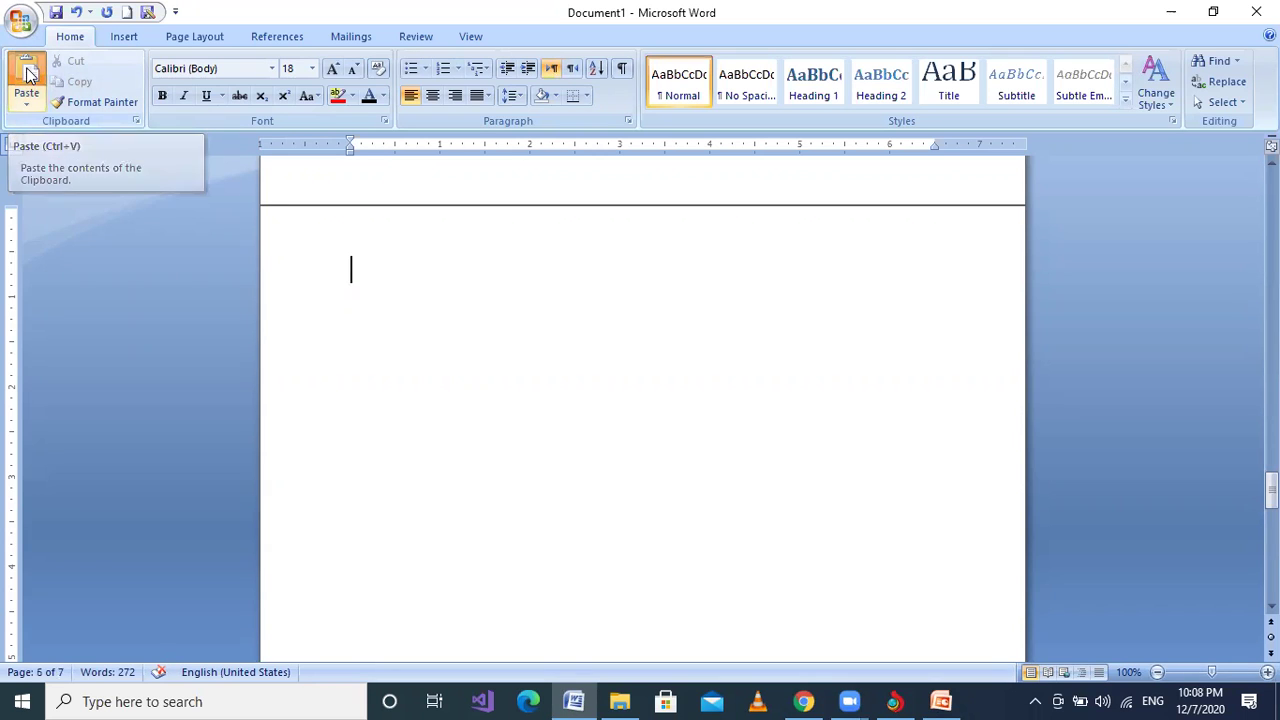
pyautogui.click(27, 73)
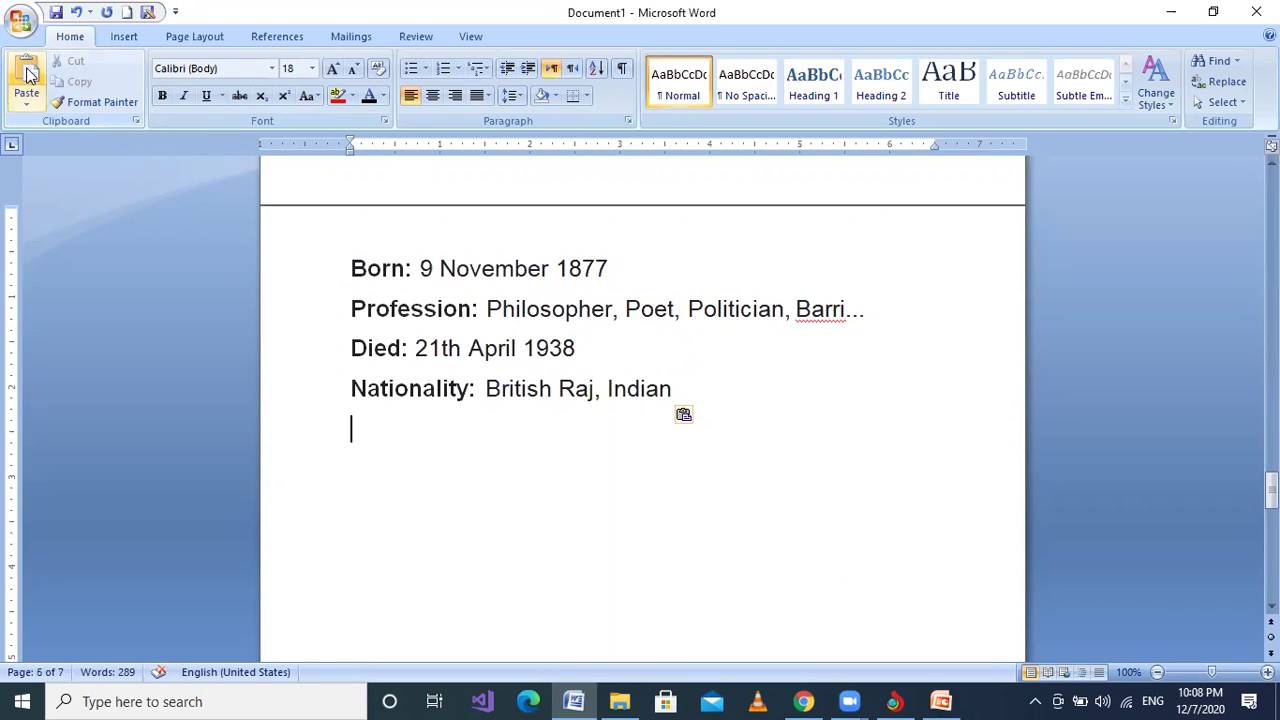
# - Select the four lines from Nationality up to Born on page 6 and remove them
pyautogui.hotkey('shift', 'Up')
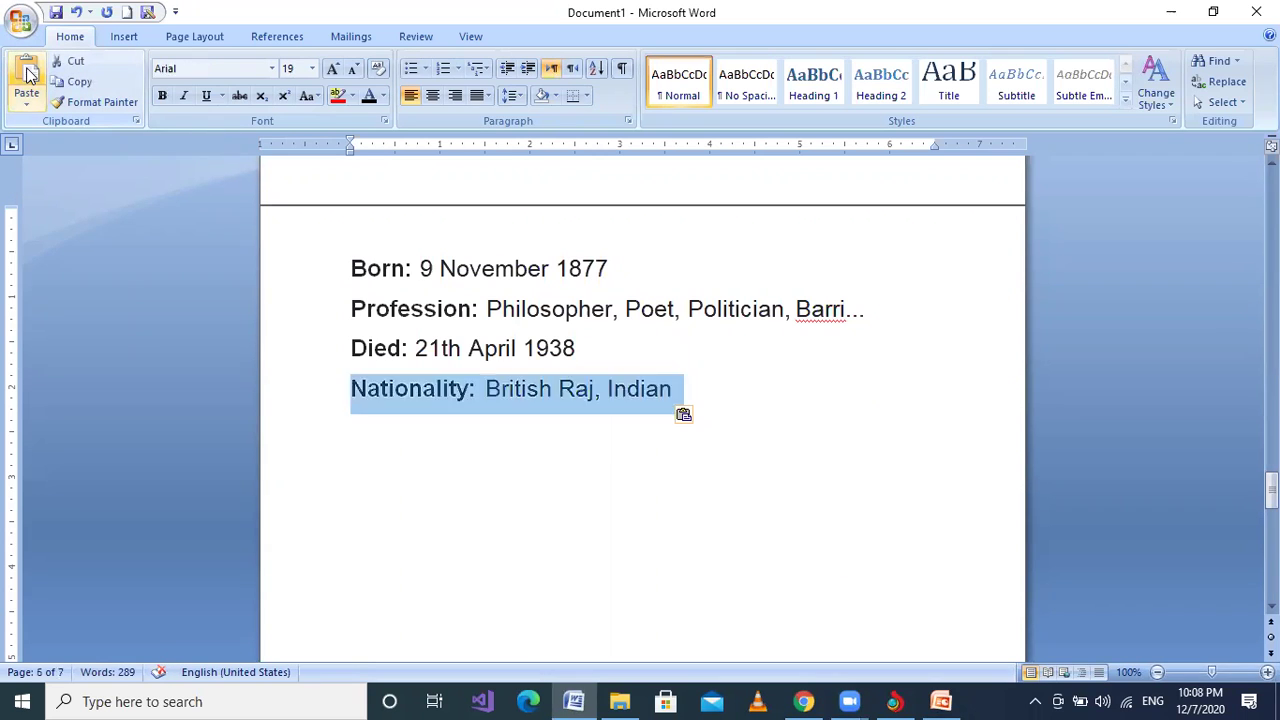
pyautogui.hotkey('shift', 'Up')
pyautogui.hotkey('shift', 'Up')
pyautogui.hotkey('shift', 'Up')
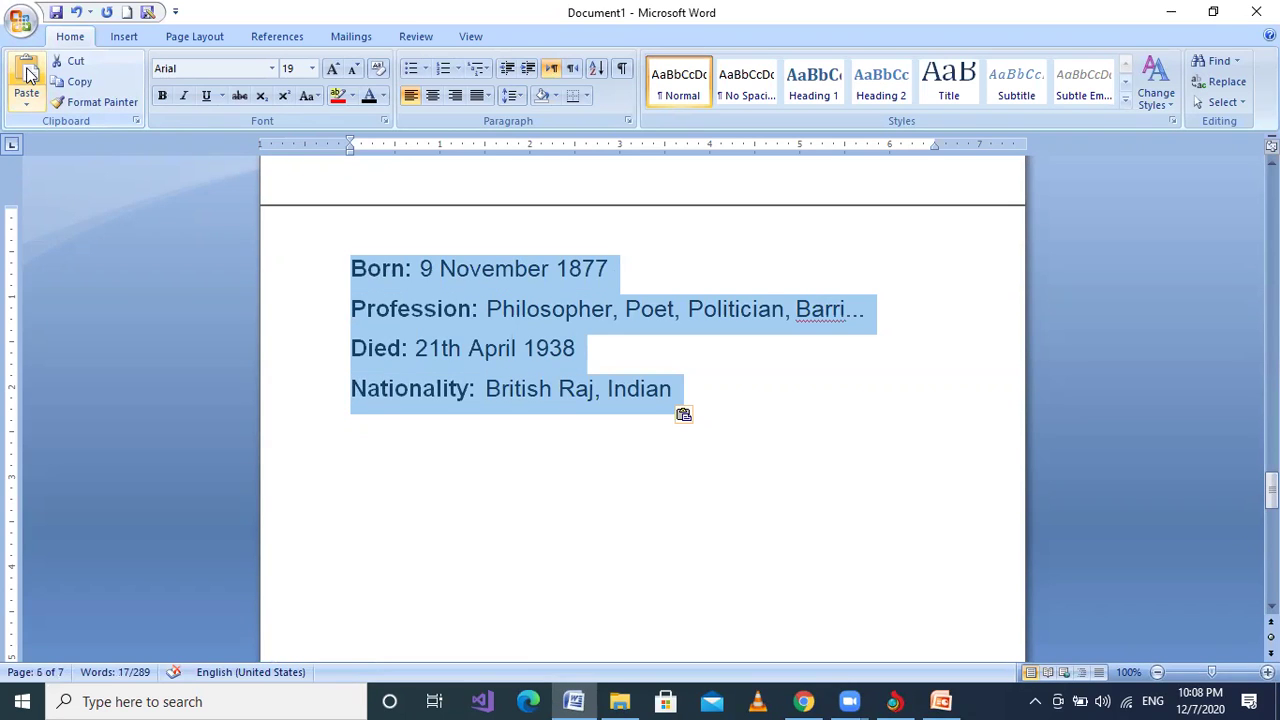
pyautogui.press('Delete')
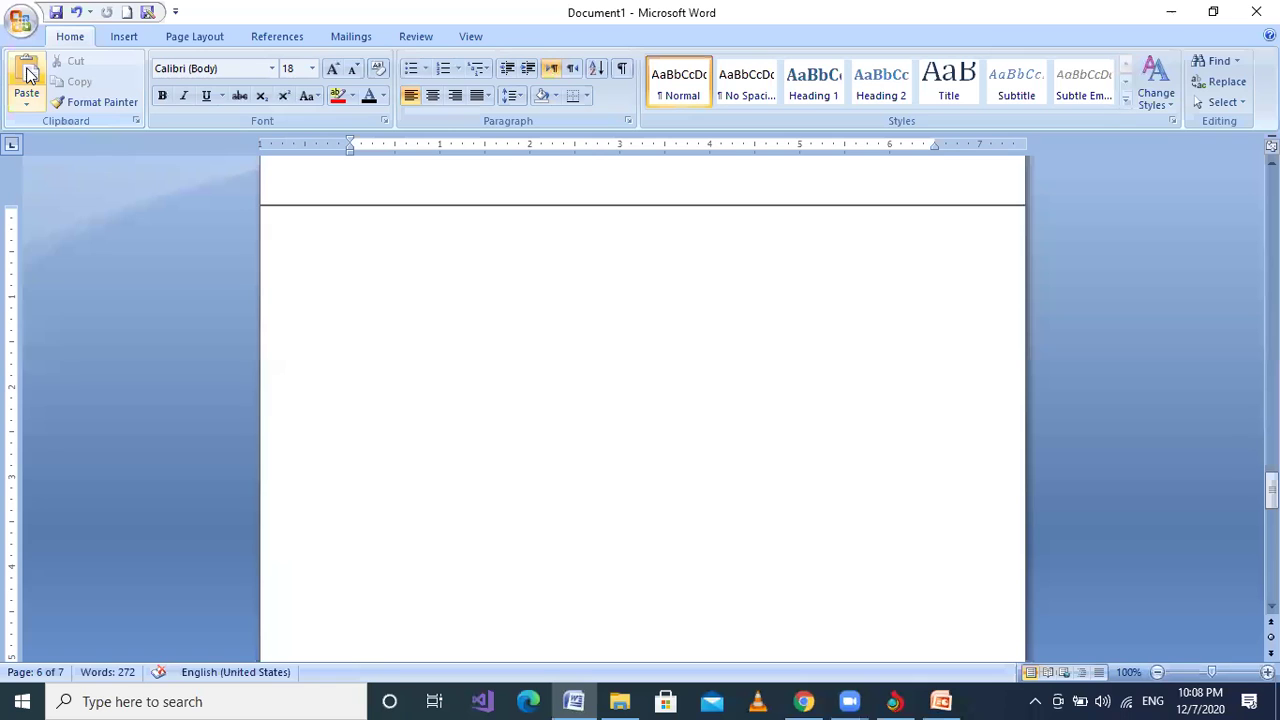
# - Insert blank lines from page 6 onto the following page and paste the Born through Nationality lines there
pyautogui.press('Return')
pyautogui.press('Return')
pyautogui.press('Return')
pyautogui.press('Return')
pyautogui.press('Return')
pyautogui.press('Return')
pyautogui.press('Return')
pyautogui.press('Return')
pyautogui.press('Return')
pyautogui.press('Return')
pyautogui.press('Return')
pyautogui.press('Return')
pyautogui.press('Return')
pyautogui.press('Return')
pyautogui.press('Return')
pyautogui.press('Return')
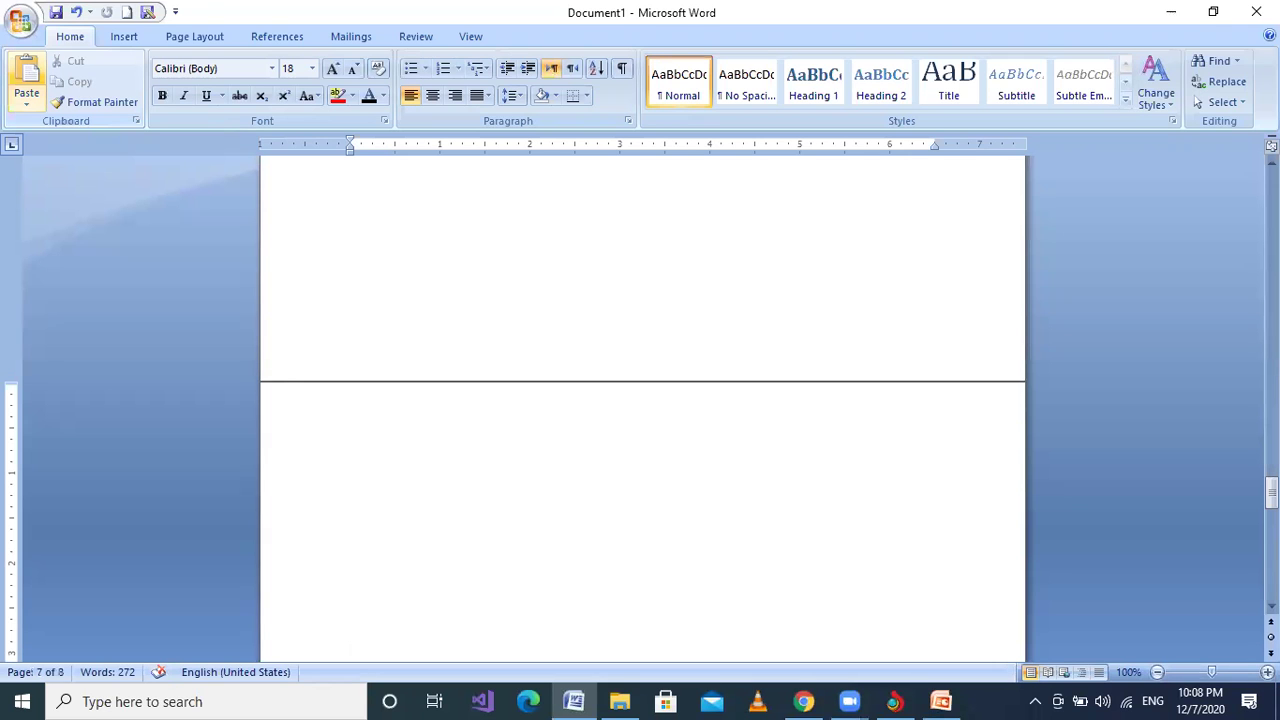
pyautogui.click(26, 73)
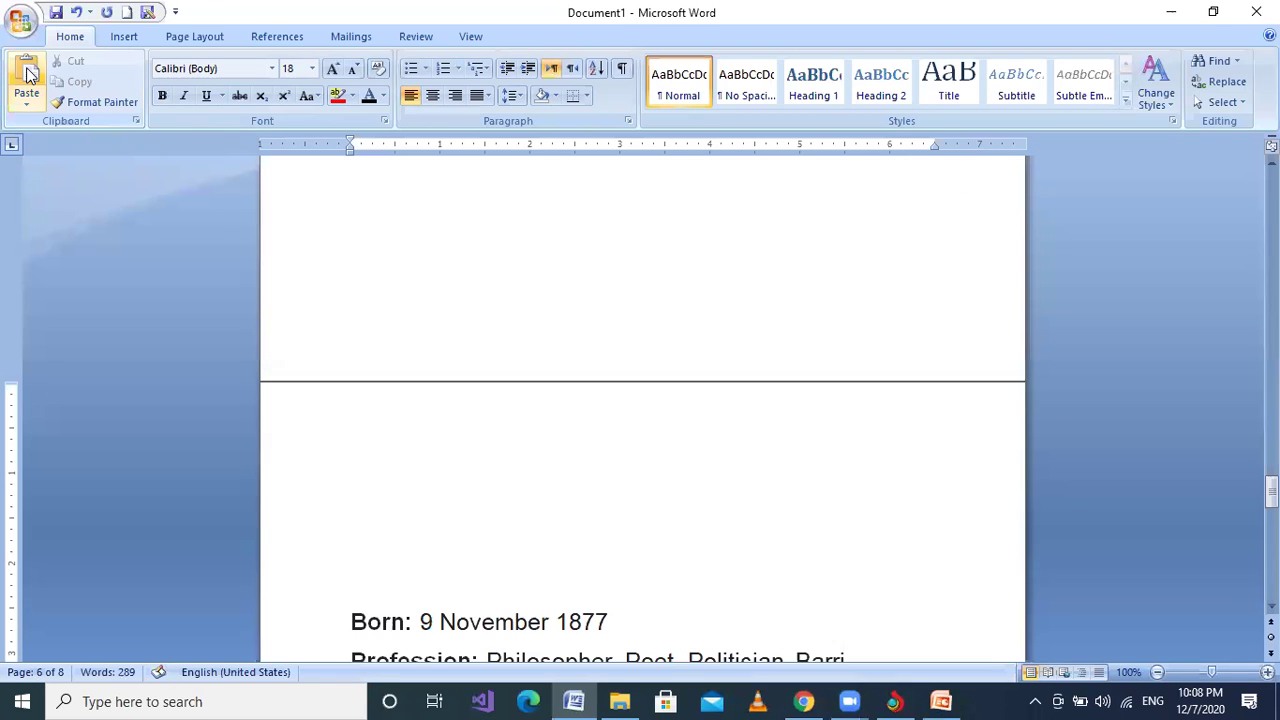